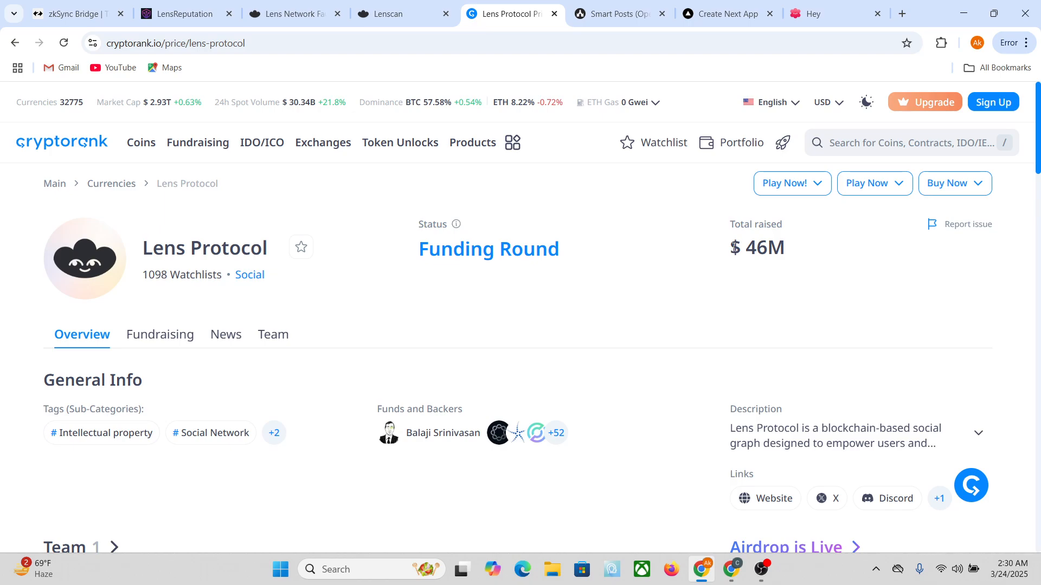
Step: Examine Lens Protocol's total raised and its full list of investors on CryptoRank, dismissing the ad
left_click_drag(734, 247, 799, 251)
left_click(755, 285)
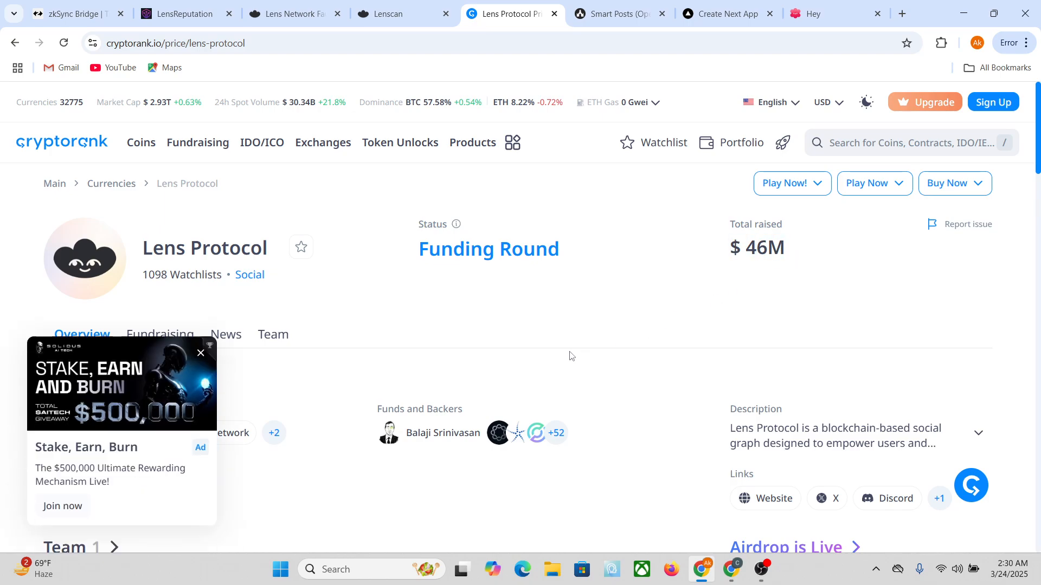
left_click(201, 353)
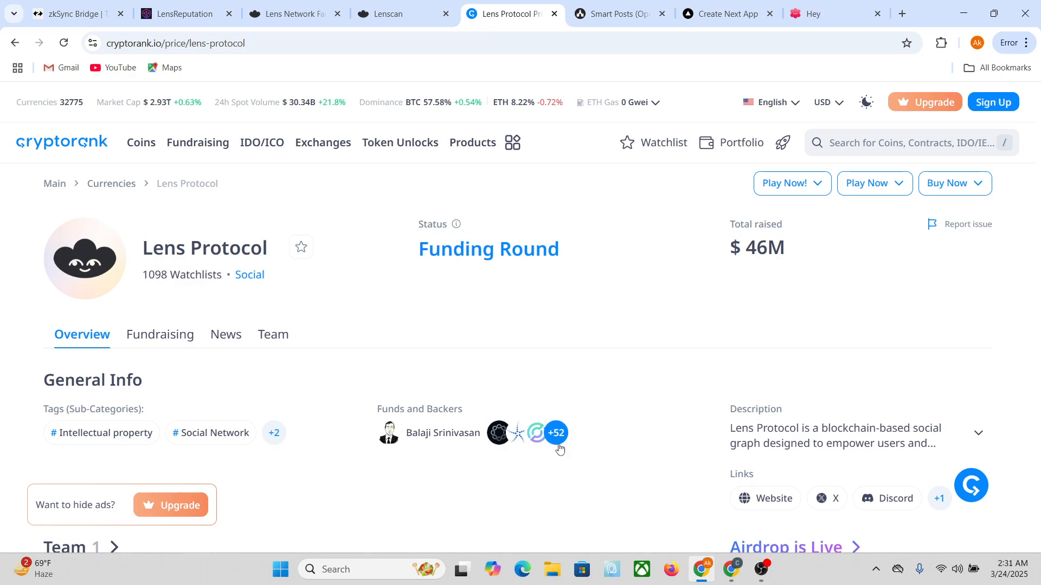
left_click(556, 434)
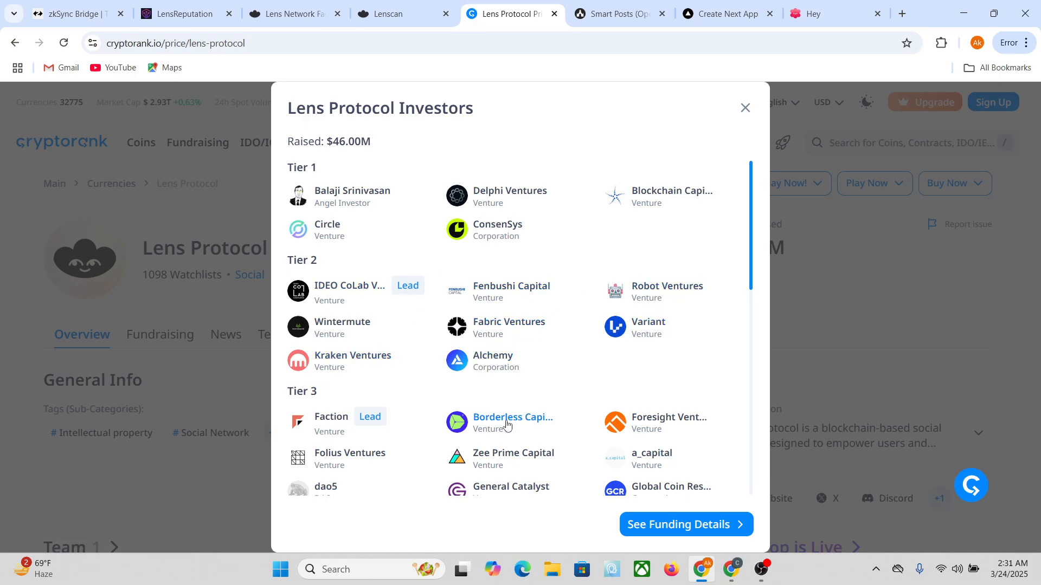
scroll(499, 420, "down", 7)
scroll(387, 352, "down", 3)
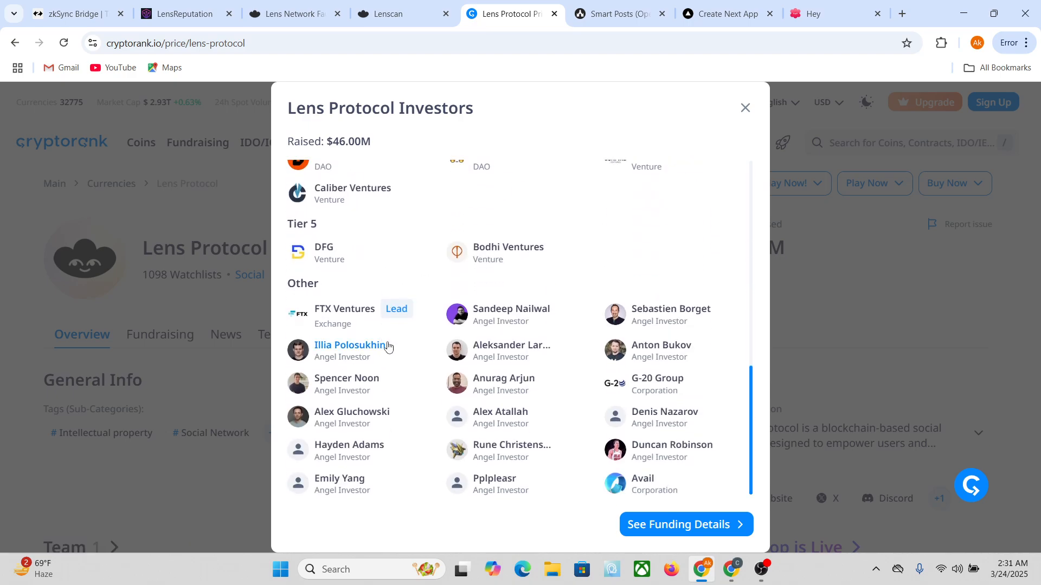
scroll(388, 336, "up", 10)
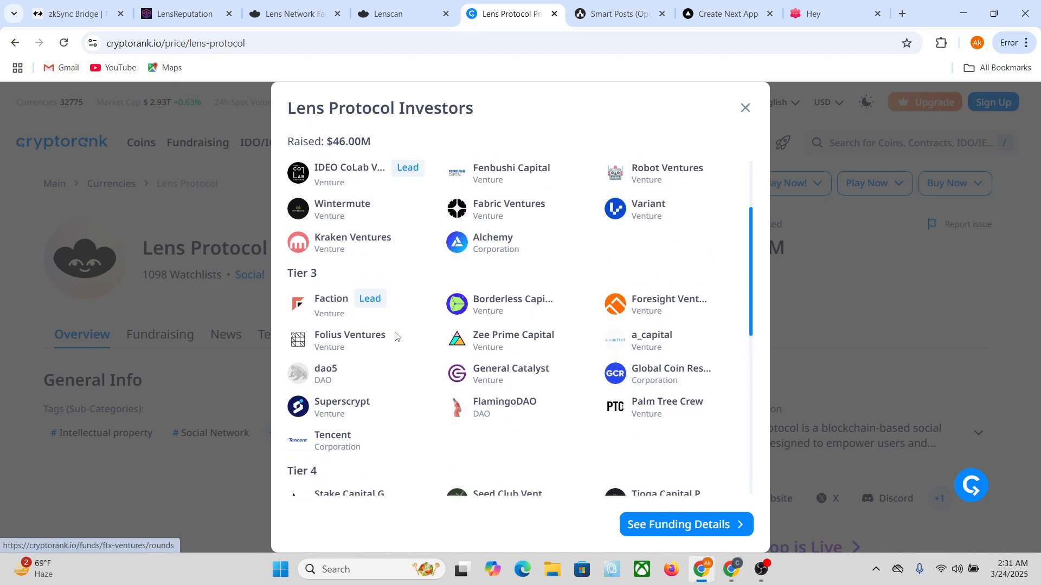
left_click(743, 109)
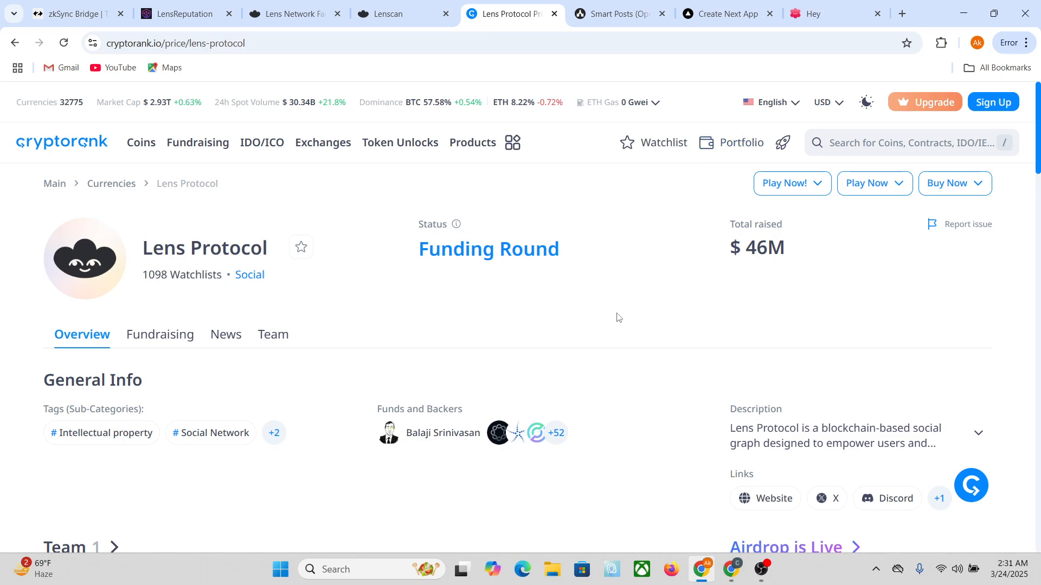
Step: Close the CryptoRank page, glance over the Smart Posts guild page and switch to the Hey home page
left_click(554, 14)
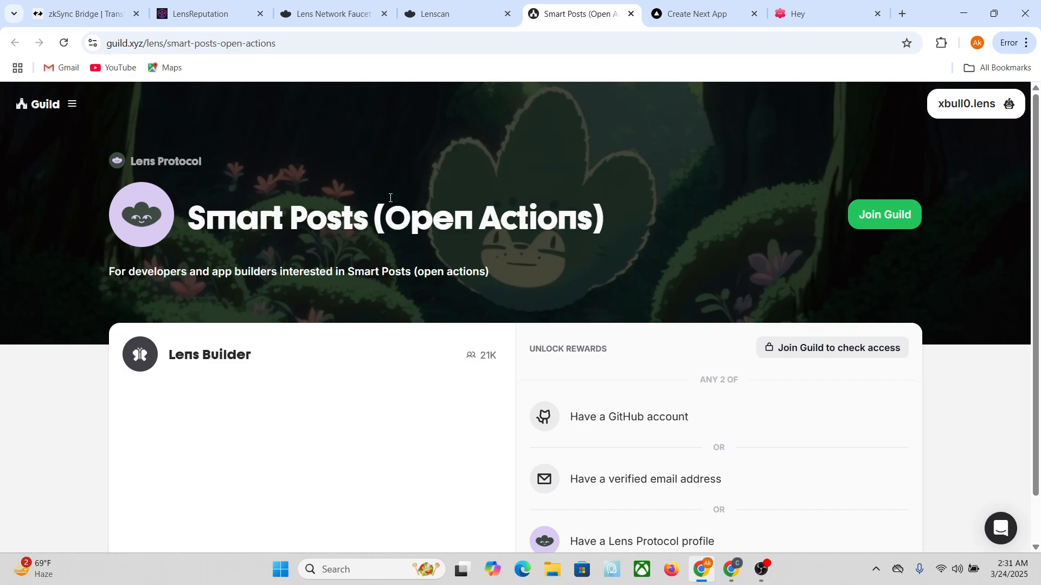
scroll(394, 234, "down", 1)
scroll(399, 175, "up", 1)
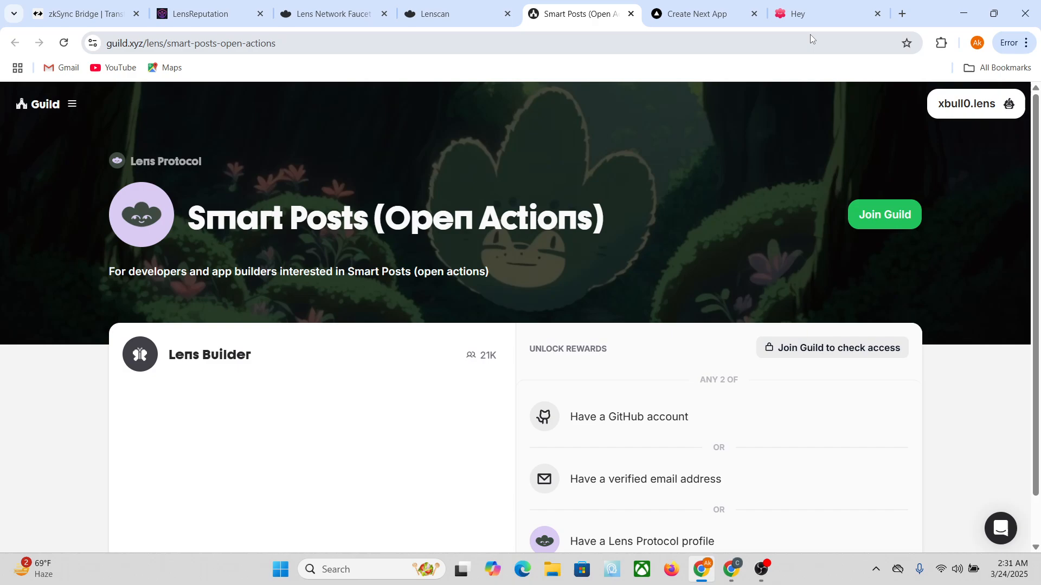
left_click(810, 15)
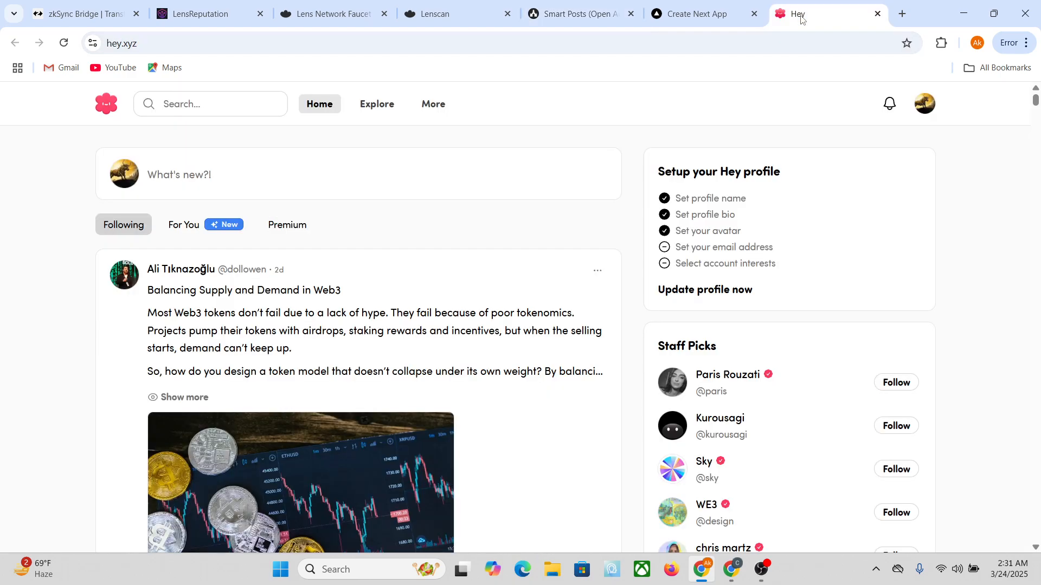
left_click(171, 46)
left_click(37, 132)
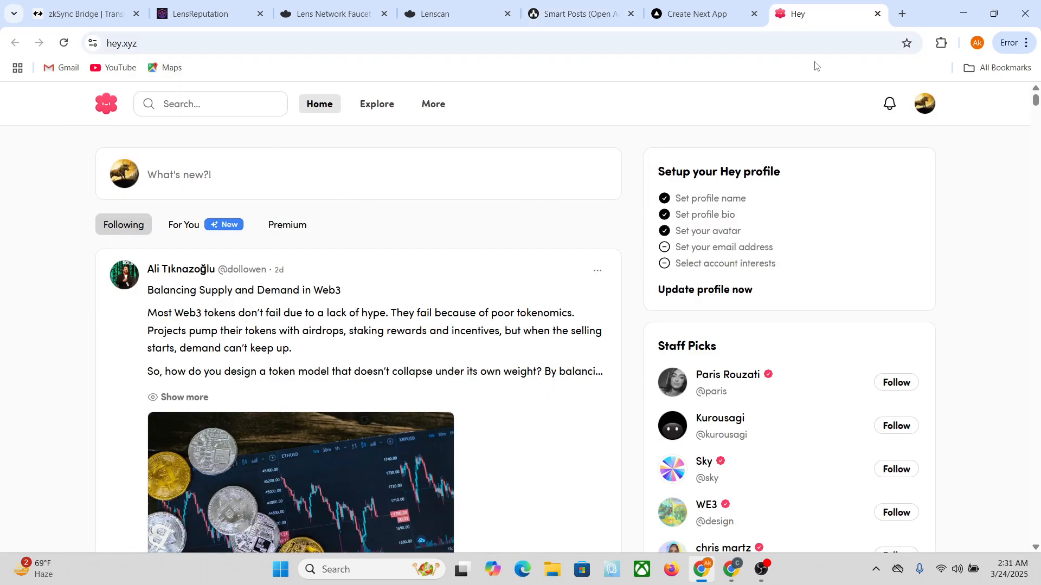
Step: Open the logged-in account's own Hey profile and look through its feed
left_click(918, 108)
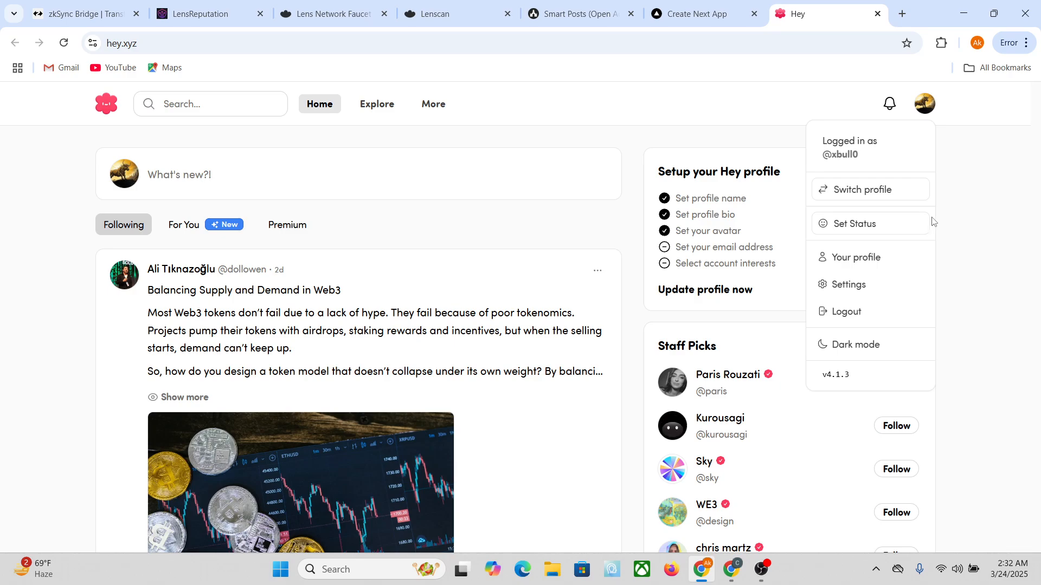
left_click(861, 254)
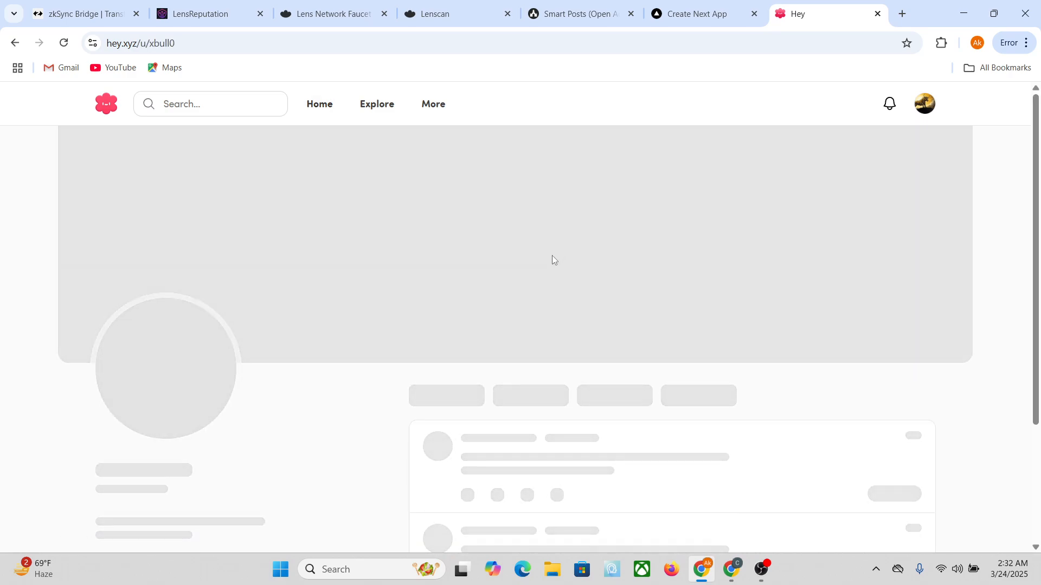
scroll(506, 279, "down", 3)
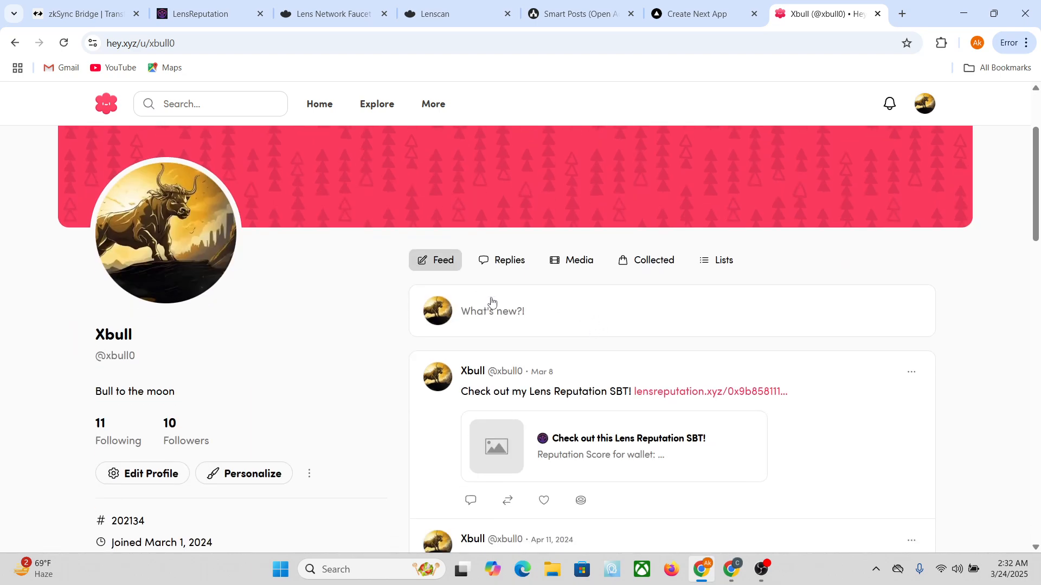
scroll(492, 334, "down", 1)
scroll(546, 309, "down", 3)
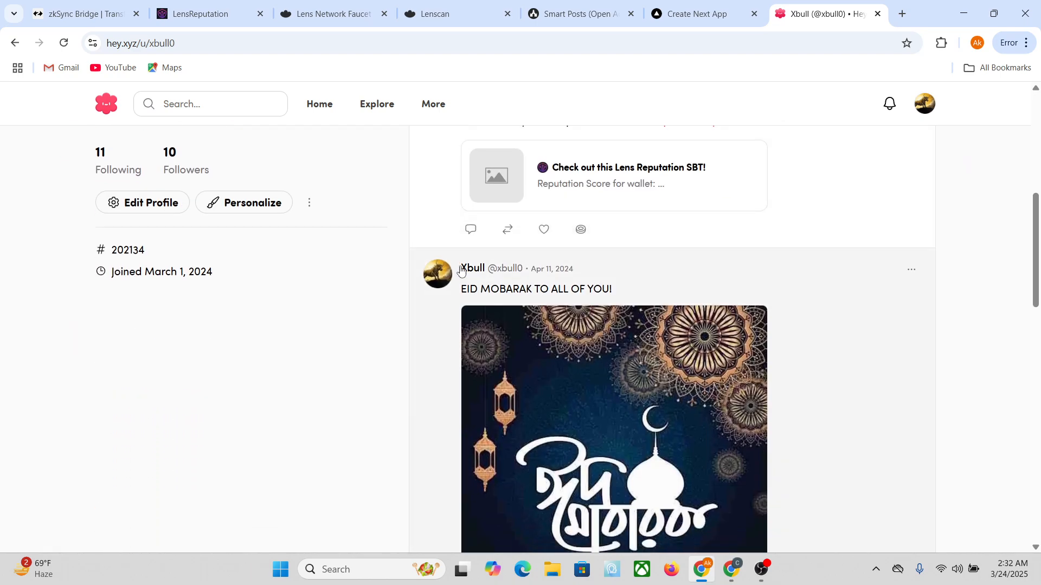
scroll(205, 263, "up", 3)
Step: Review the Hey profile's editable details and its account settings, including the email and Super follow sections
left_click(155, 406)
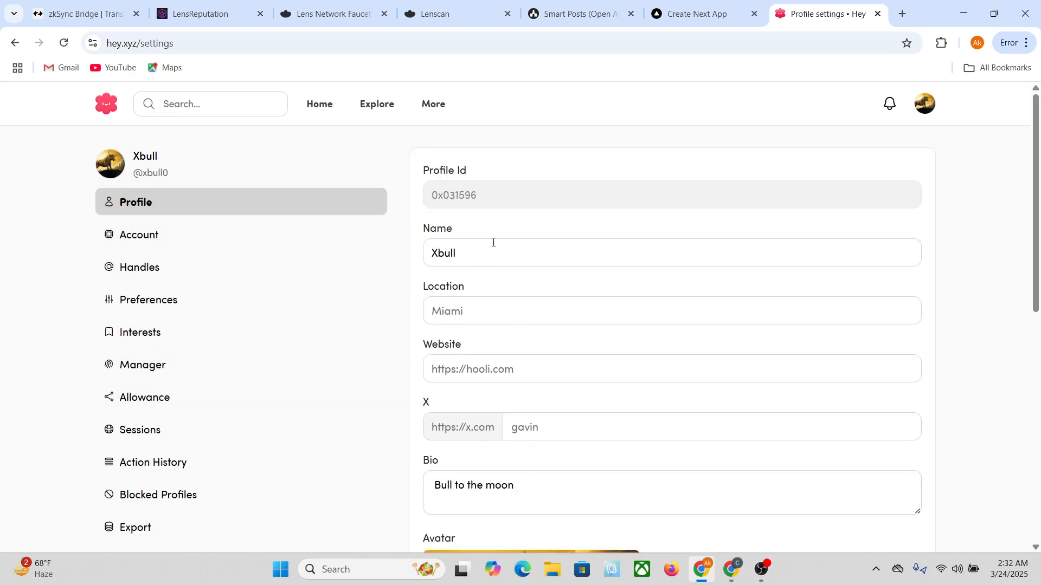
scroll(508, 370, "down", 8)
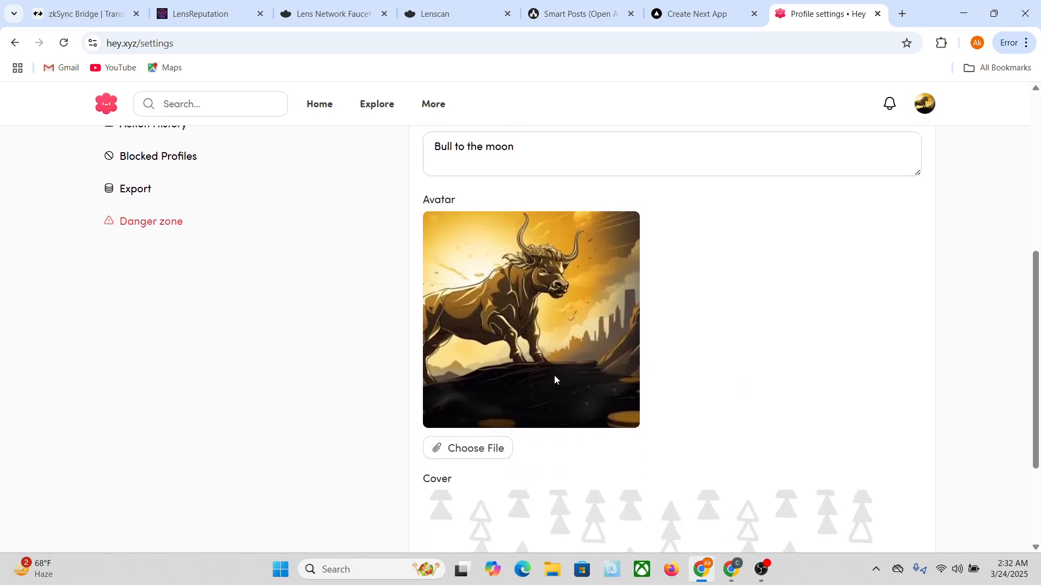
scroll(326, 336, "up", 9)
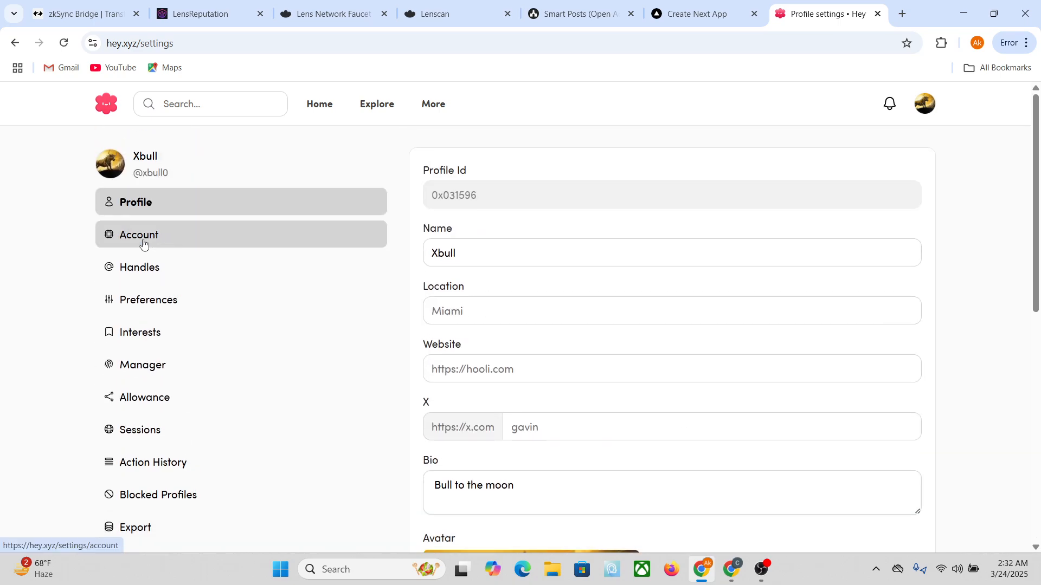
left_click(145, 244)
scroll(523, 271, "down", 2)
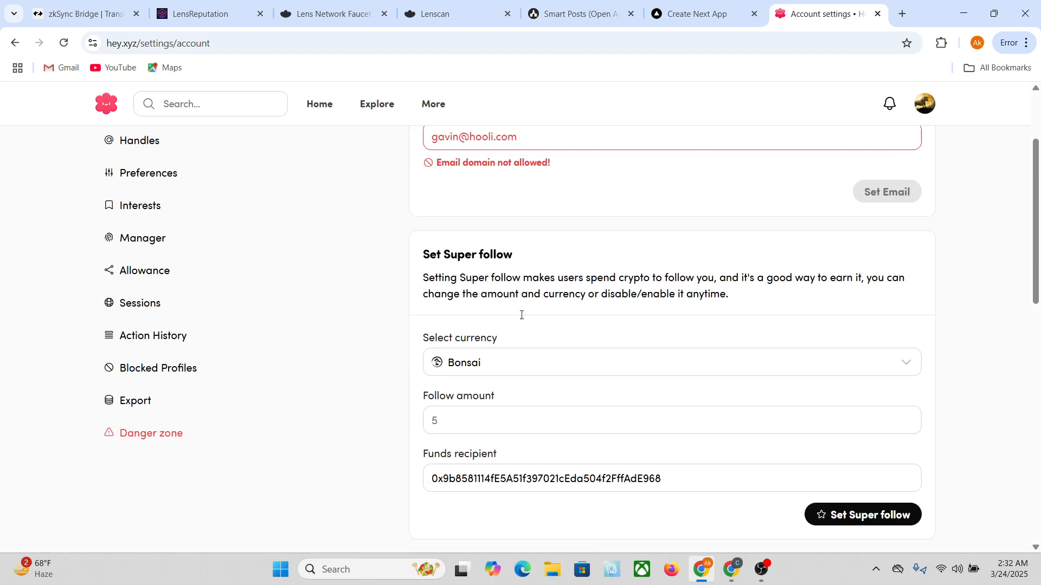
scroll(523, 347, "down", 6)
scroll(363, 272, "up", 8)
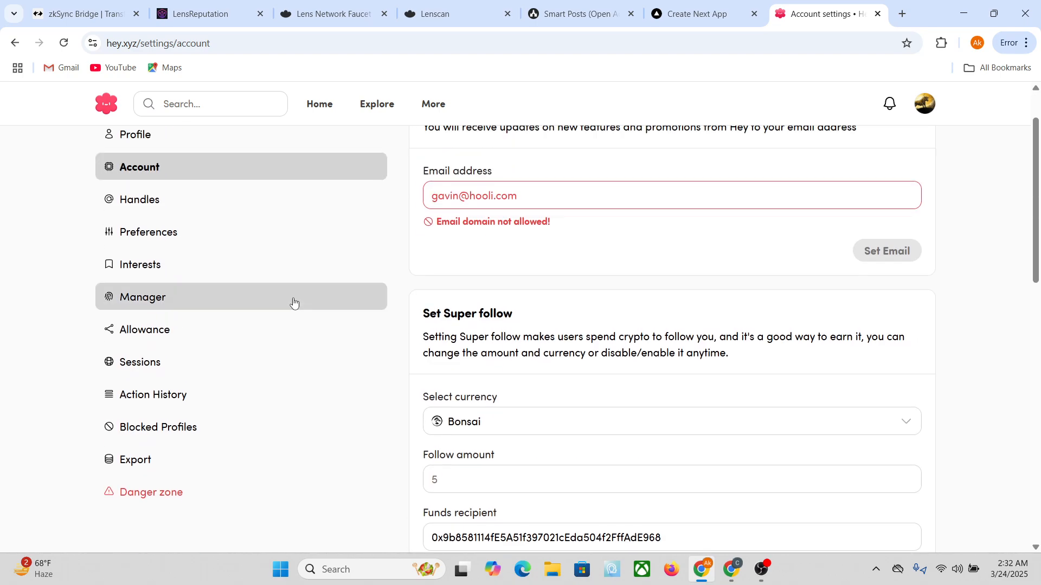
Step: Look through the Hey handle, preference and allowance settings, including the allowance currencies, and return to the profile settings
left_click(216, 200)
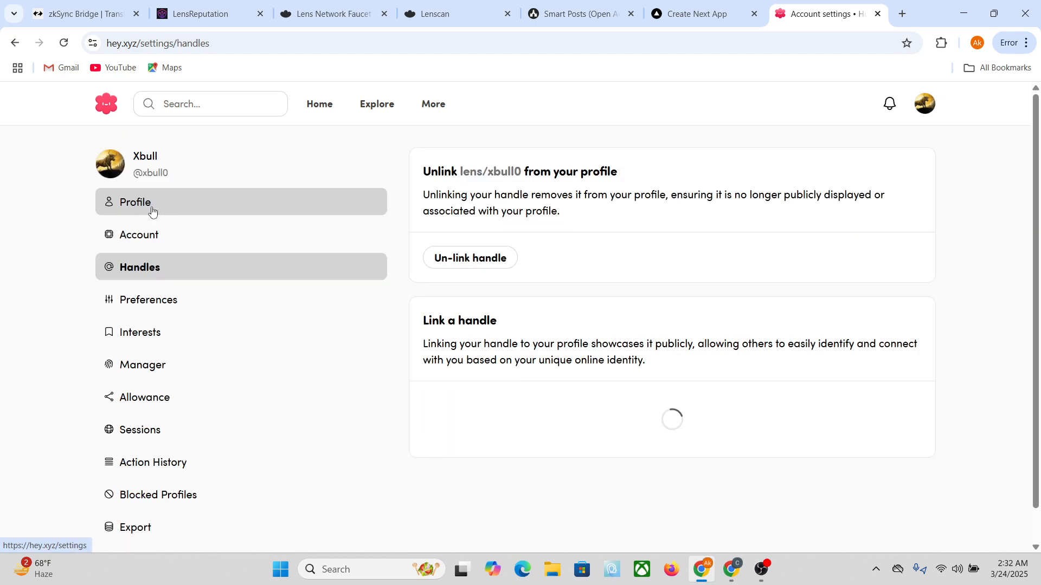
left_click(146, 303)
left_click(147, 396)
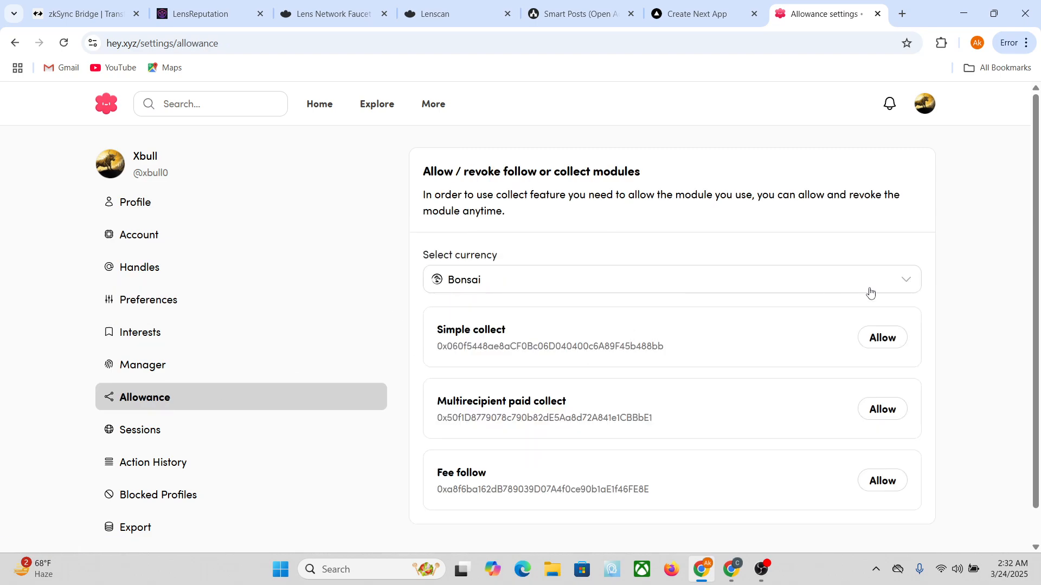
left_click(897, 285)
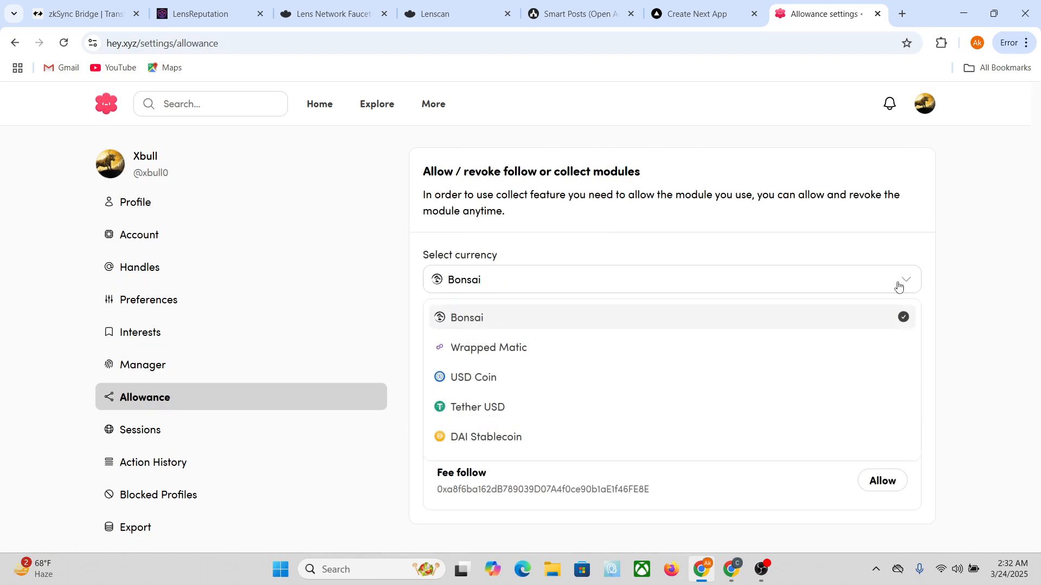
left_click(960, 280)
scroll(260, 287, "down", 1)
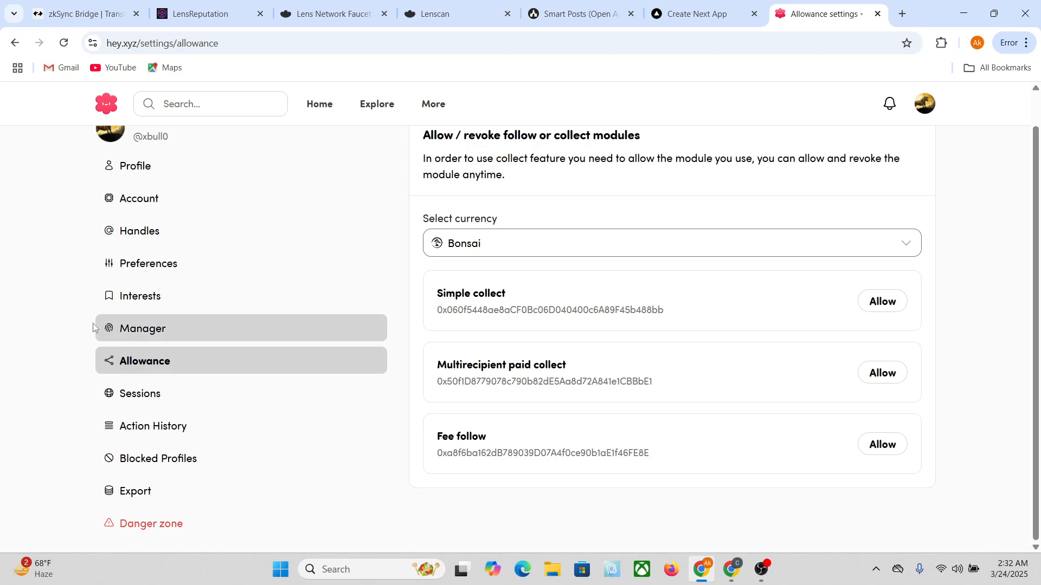
left_click(136, 178)
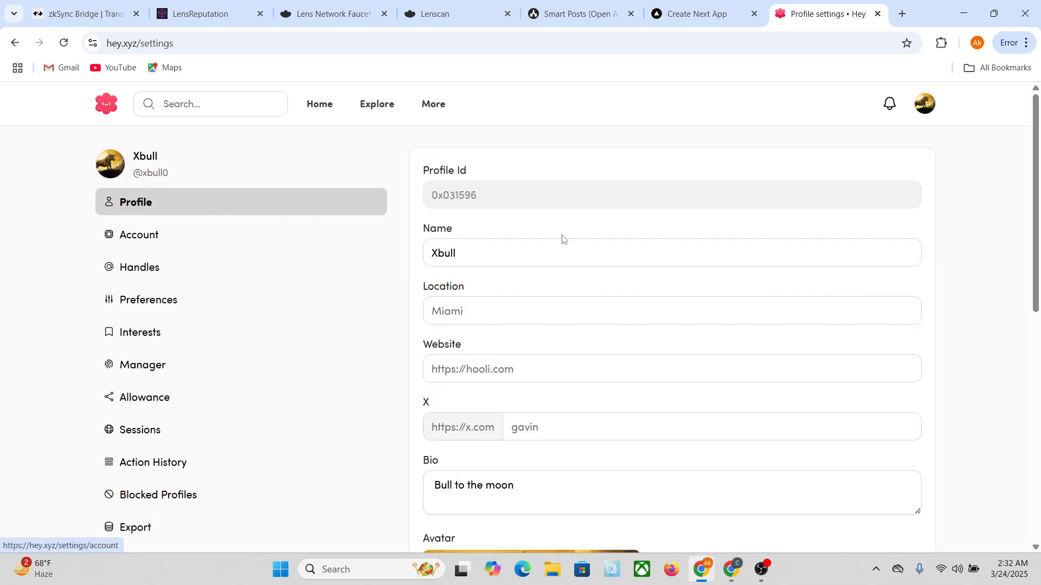
Step: Return to the Hey home feed, like the post "Balancing Supply and Demand in Web3" and view its tipping options
left_click(325, 107)
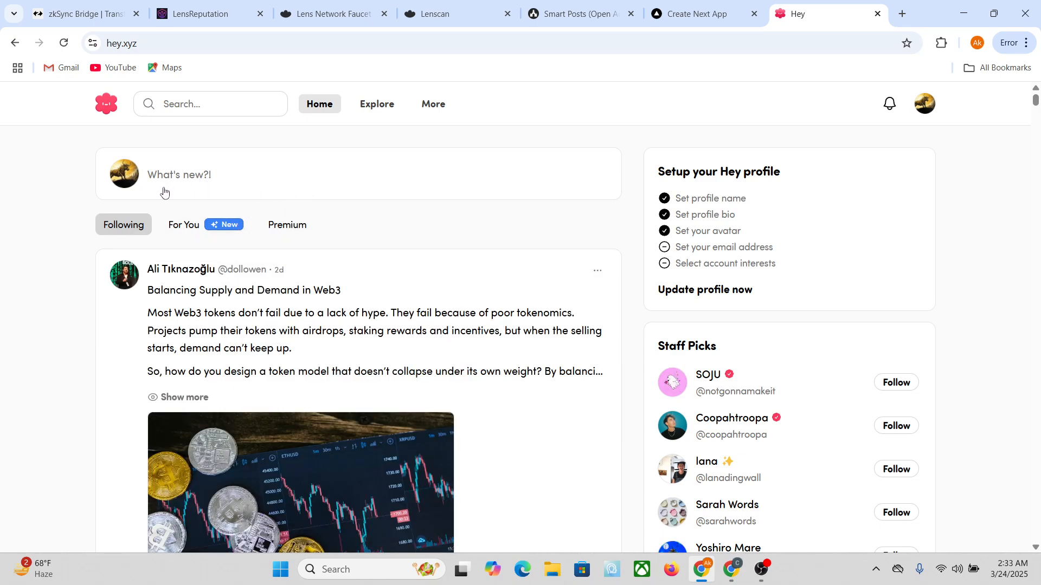
scroll(228, 206, "down", 1)
scroll(228, 206, "down", 3)
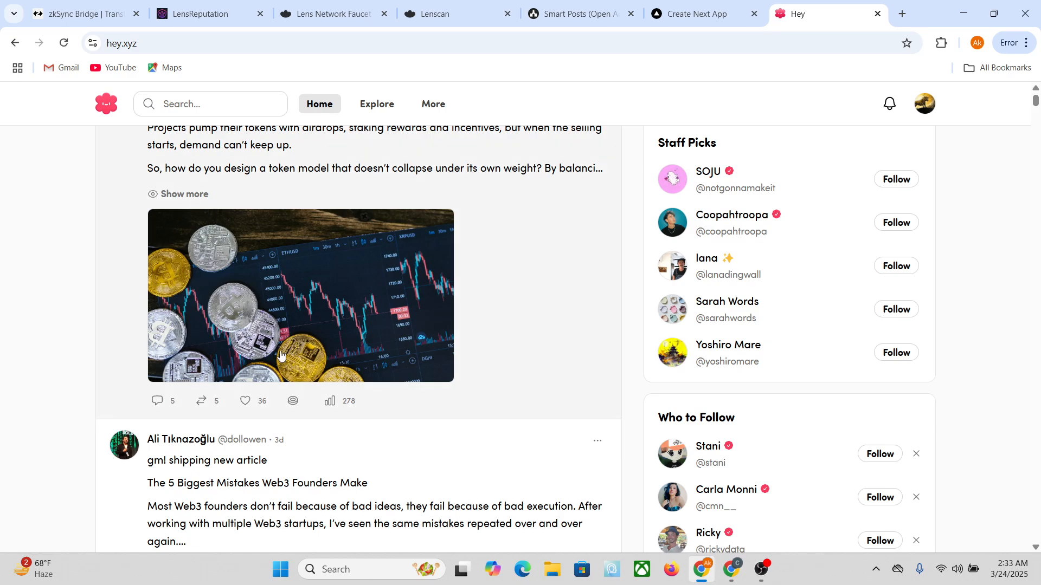
left_click(285, 403)
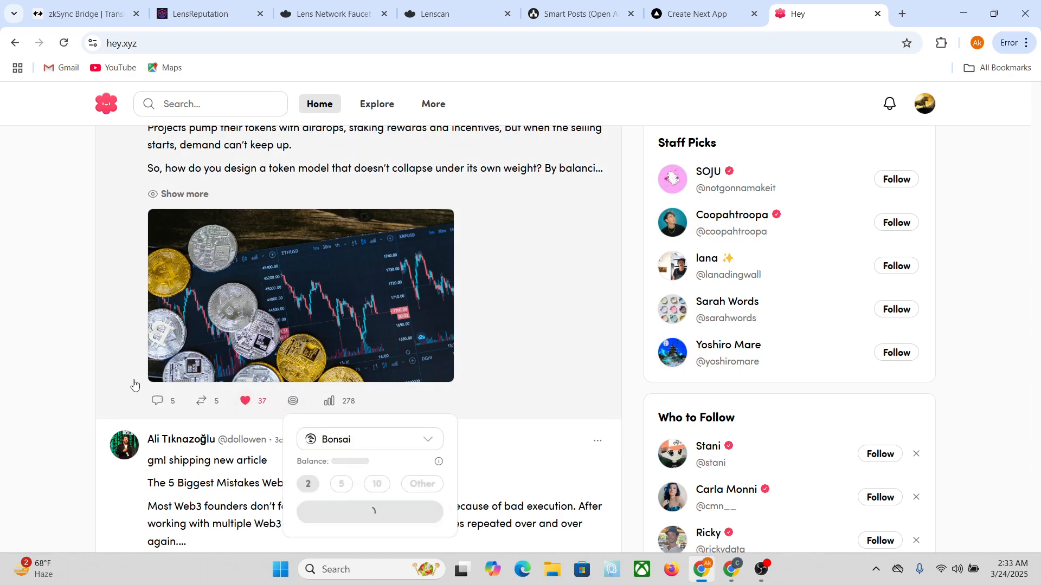
left_click(65, 343)
scroll(163, 271, "down", 4)
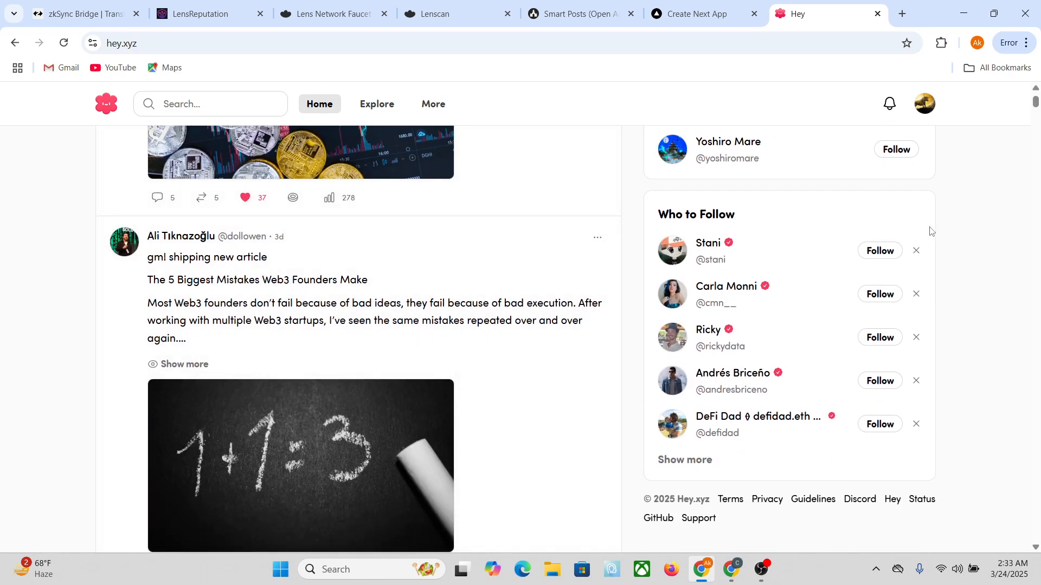
Step: Close the Hey page and reopen it in a new browser tab from the browsing history
left_click(878, 13)
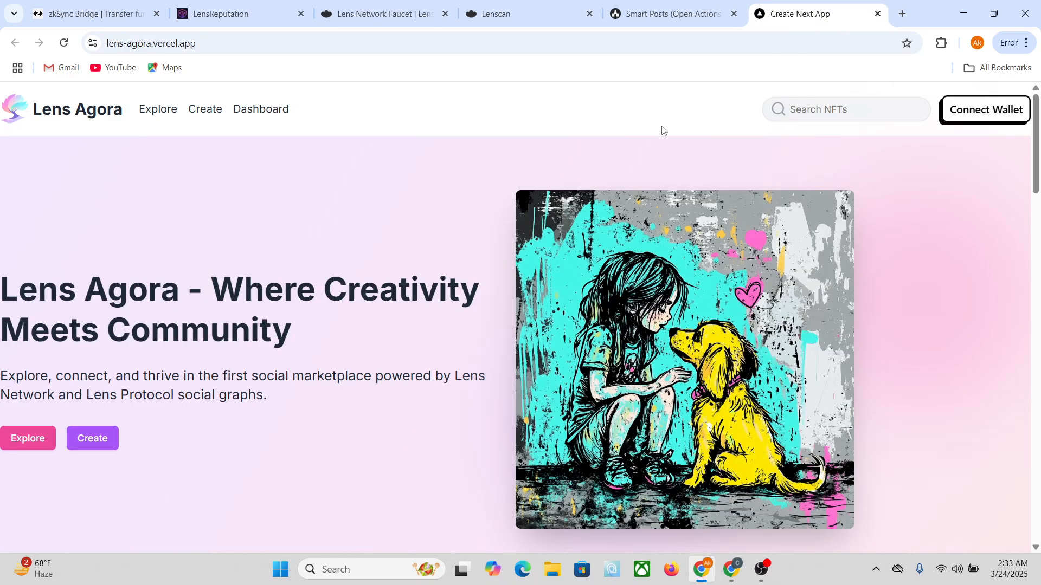
left_click(486, 3)
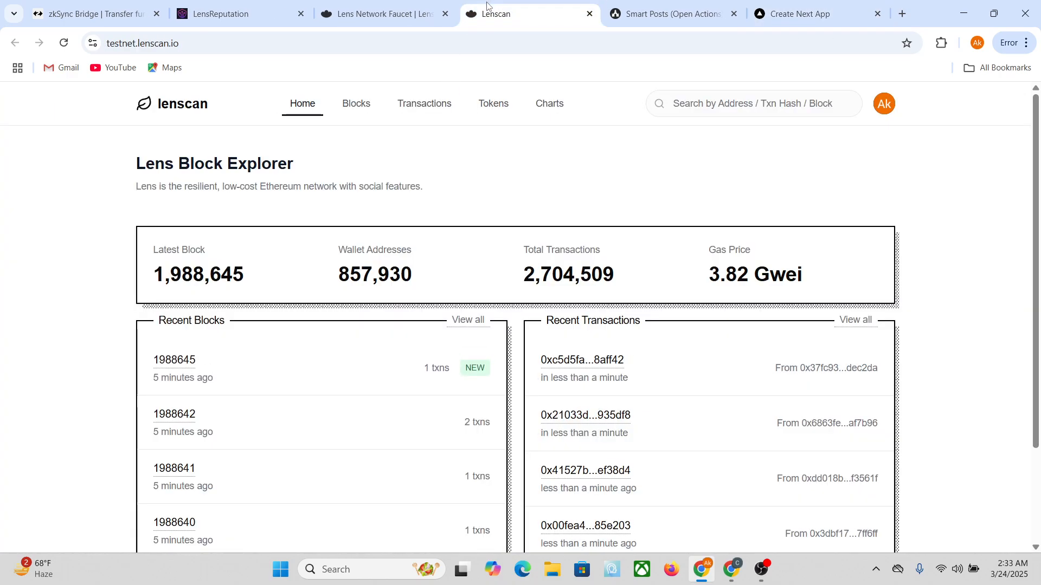
left_click(903, 16)
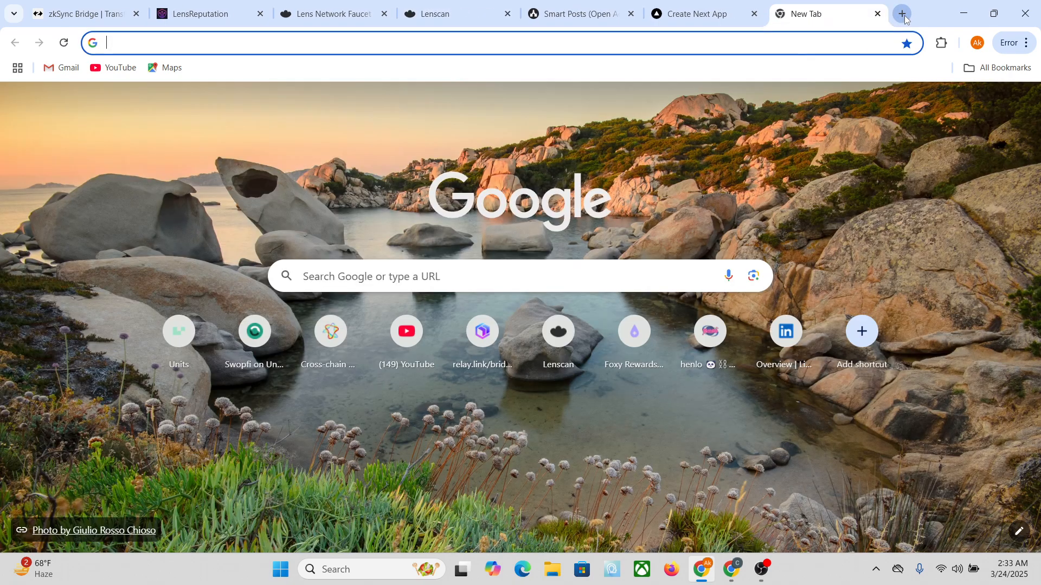
key("ctrl+h")
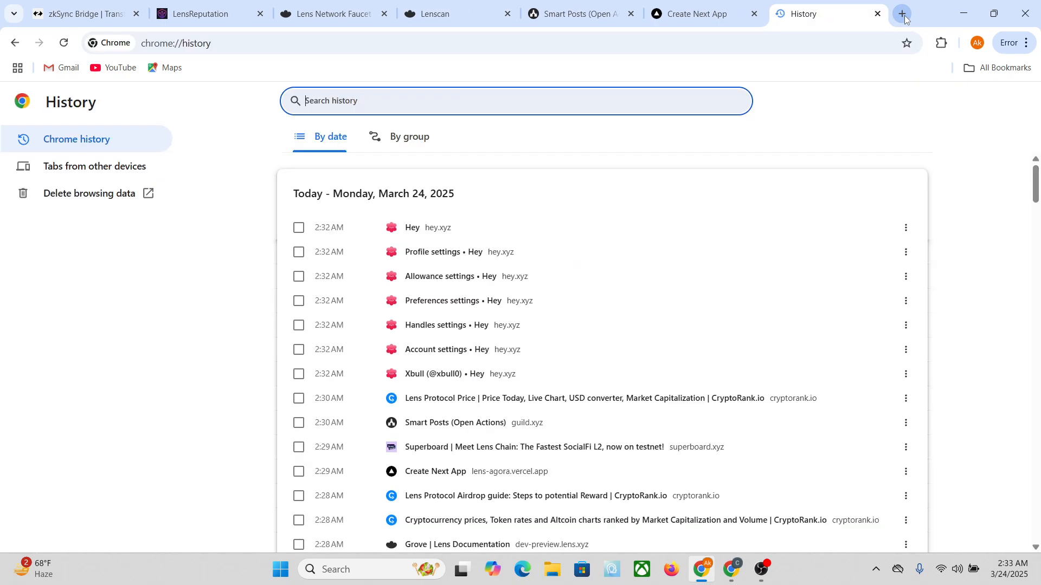
left_click(413, 227)
Step: Look over the Lens Agora marketplace and Lenscan block explorer pages, ending on the Lens Testnet Faucet
left_click(691, 10)
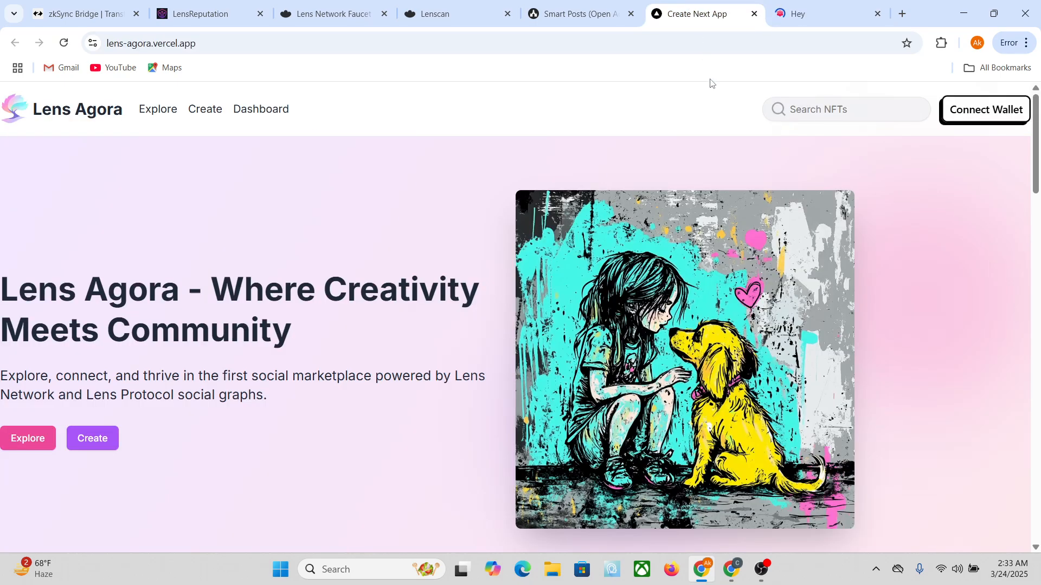
left_click(460, 14)
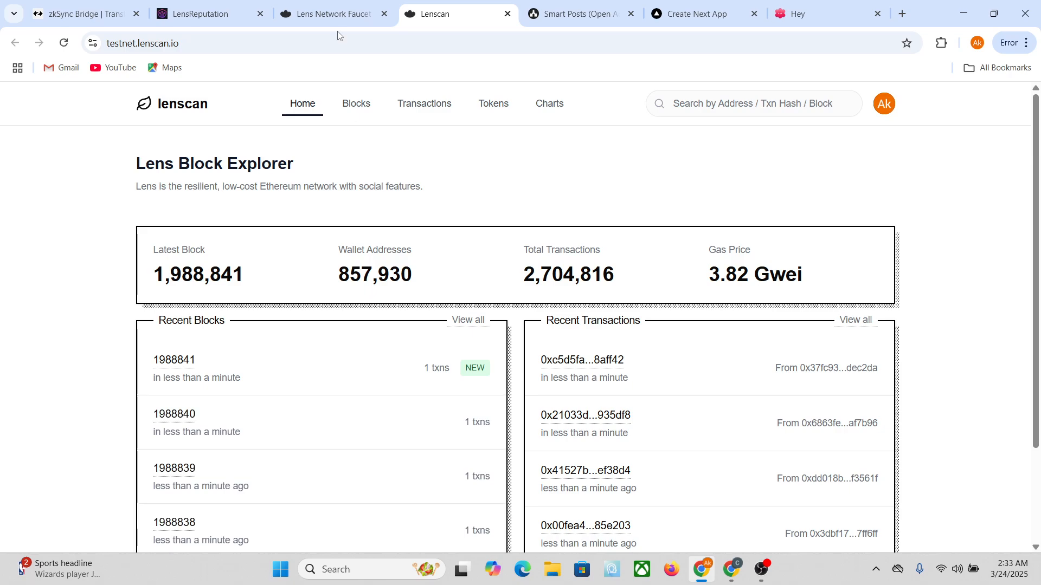
left_click(337, 6)
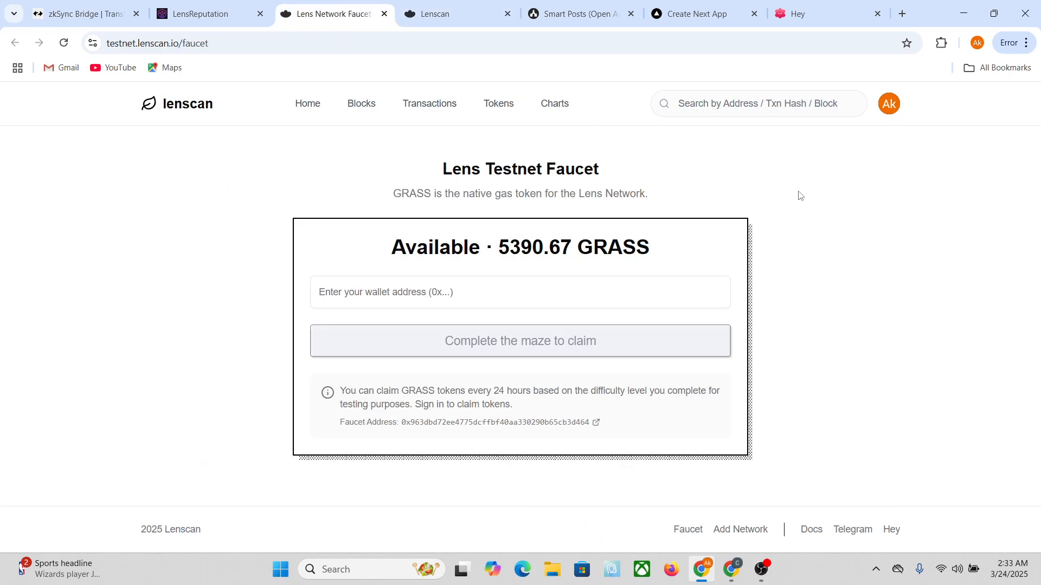
Step: Copy the Account 1 address from the MetaMask wallet and enter it as the faucet's wallet address
left_click(942, 44)
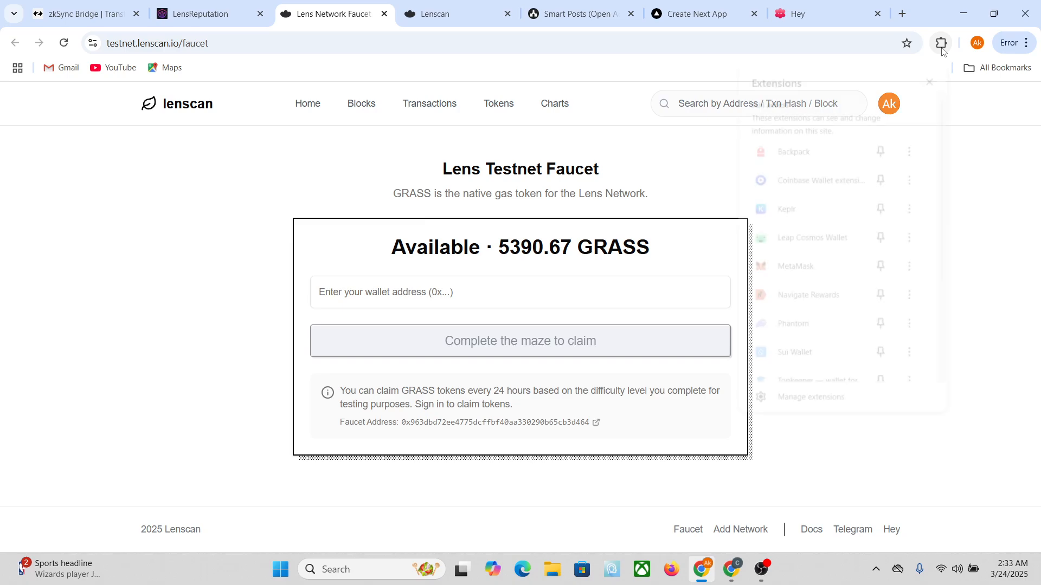
left_click(795, 268)
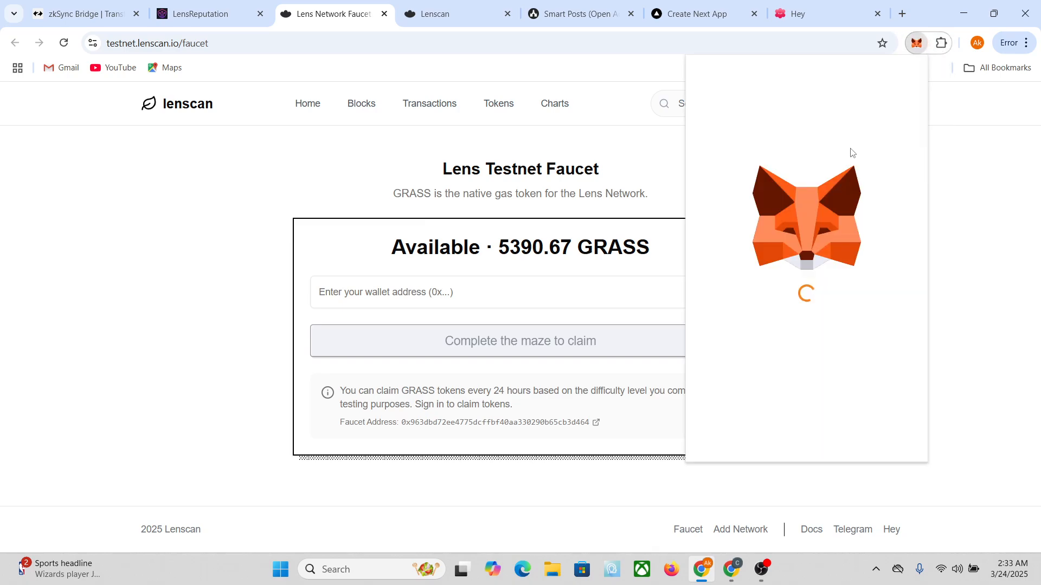
left_click(839, 90)
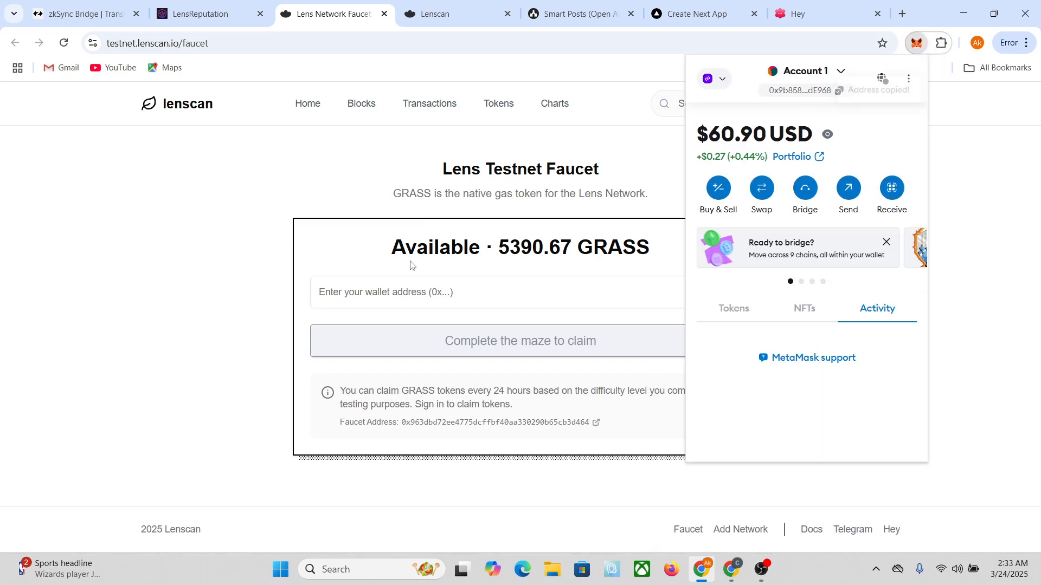
left_click(394, 291)
key("ctrl+v")
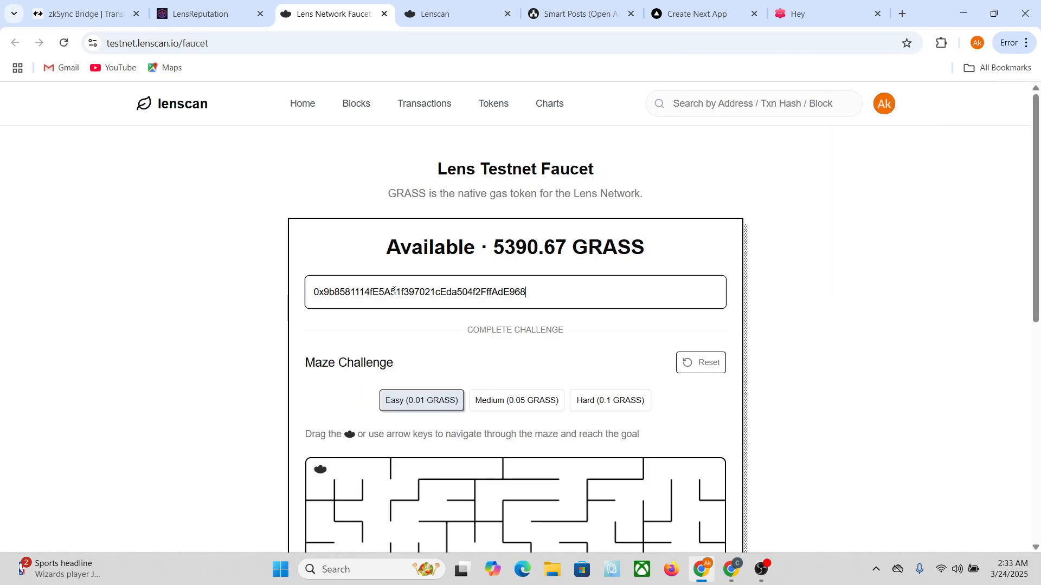
Step: Compare the maze challenge difficulties, including Hard (0.1 GRASS), and select Medium (0.05 GRASS)
scroll(260, 414, "down", 2)
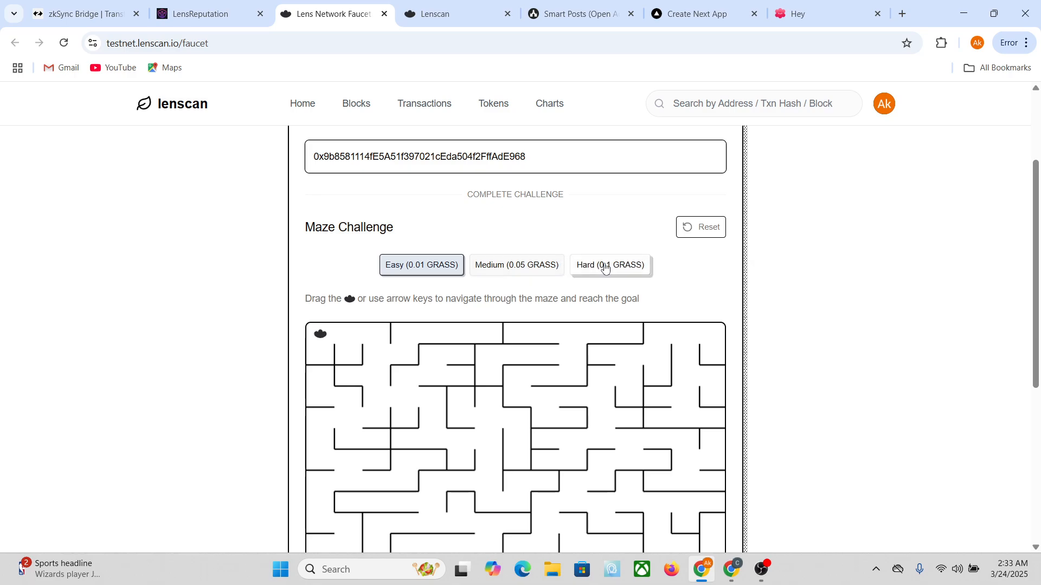
scroll(641, 271, "down", 1)
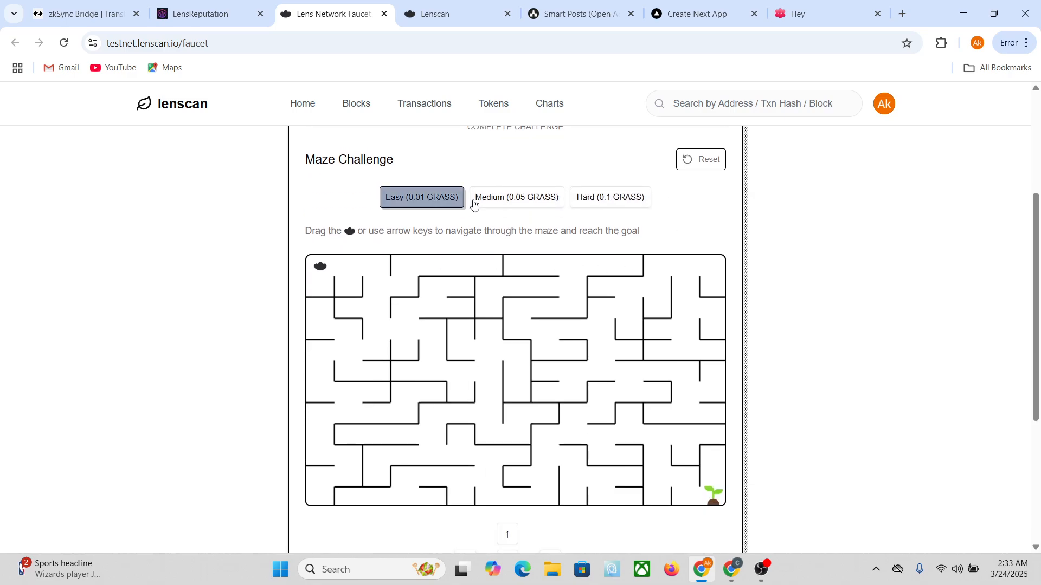
left_click(538, 203)
left_click(596, 199)
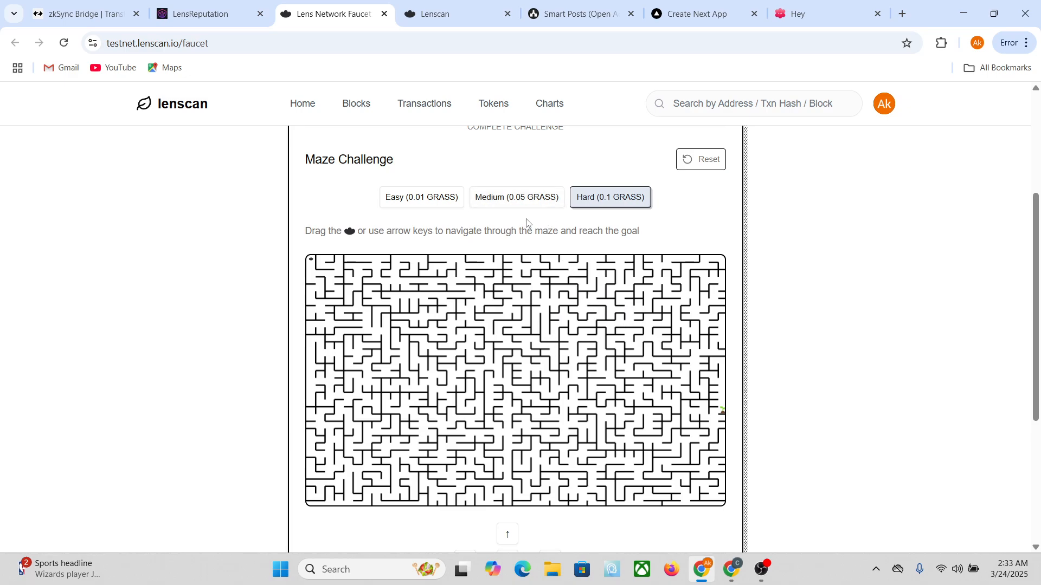
left_click(514, 204)
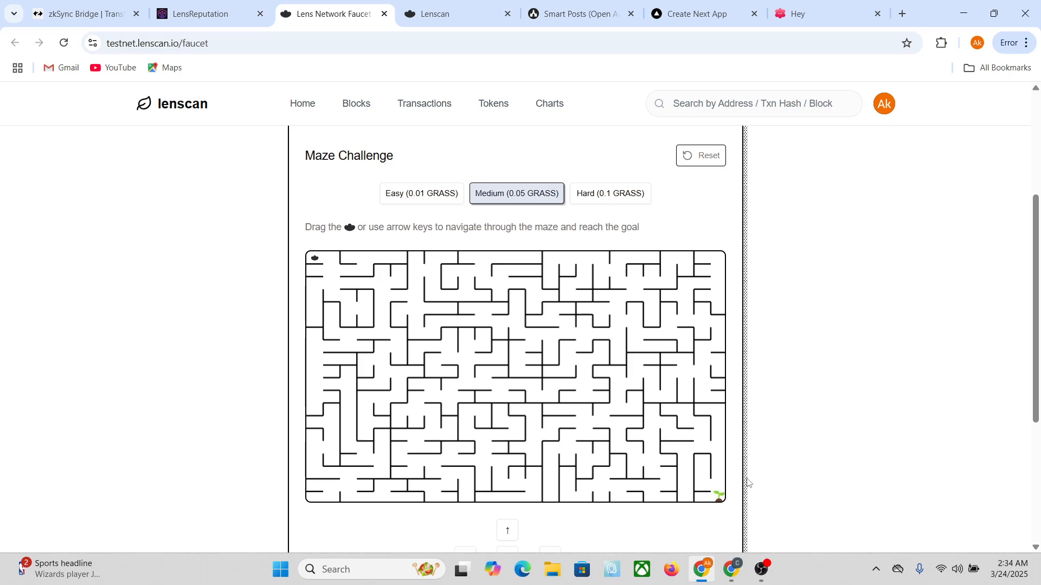
Step: Solve the Medium maze by moving the marker from its starting corner along the passages to the seedling goal
scroll(531, 390, "down", 3)
scroll(572, 469, "up", 4)
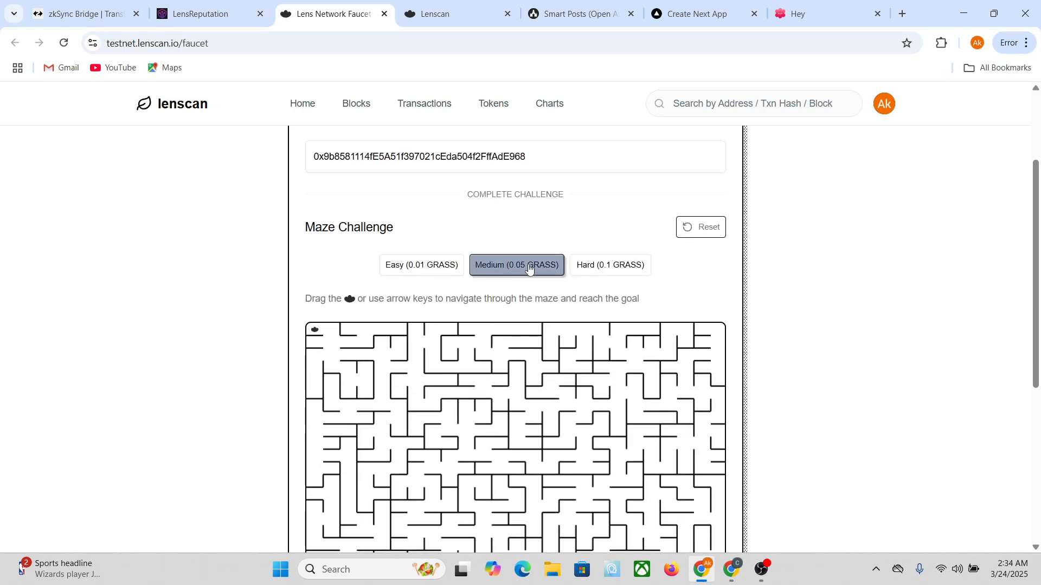
scroll(605, 379, "down", 1)
scroll(605, 383, "down", 2)
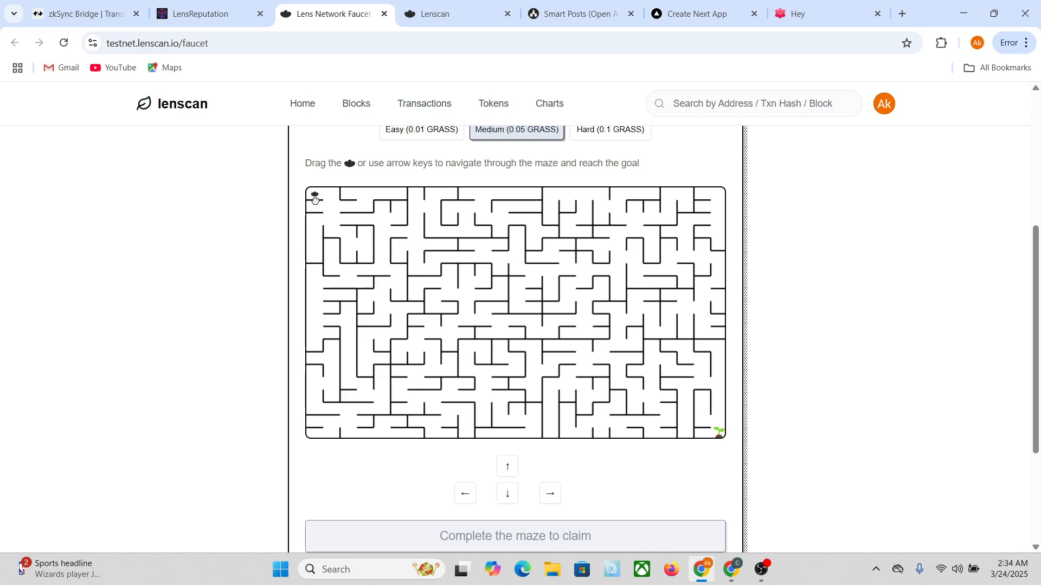
mouse_move(315, 195)
left_mouse_down()
mouse_move(330, 219)
mouse_move(383, 220)
mouse_move(406, 236)
mouse_move(383, 239)
mouse_move(430, 242)
mouse_move(418, 259)
mouse_move(432, 269)
mouse_move(502, 258)
mouse_move(553, 274)
mouse_move(567, 259)
mouse_move(587, 278)
mouse_move(616, 275)
mouse_move(617, 258)
mouse_move(668, 274)
mouse_move(676, 265)
mouse_move(669, 243)
mouse_move(697, 265)
mouse_move(708, 257)
mouse_move(719, 270)
mouse_move(699, 308)
mouse_move(670, 324)
mouse_move(649, 314)
mouse_move(649, 329)
mouse_move(648, 307)
mouse_move(600, 351)
mouse_move(640, 411)
mouse_move(656, 402)
mouse_move(660, 361)
mouse_move(720, 400)
mouse_move(721, 413)
left_mouse_up()
key("Down")
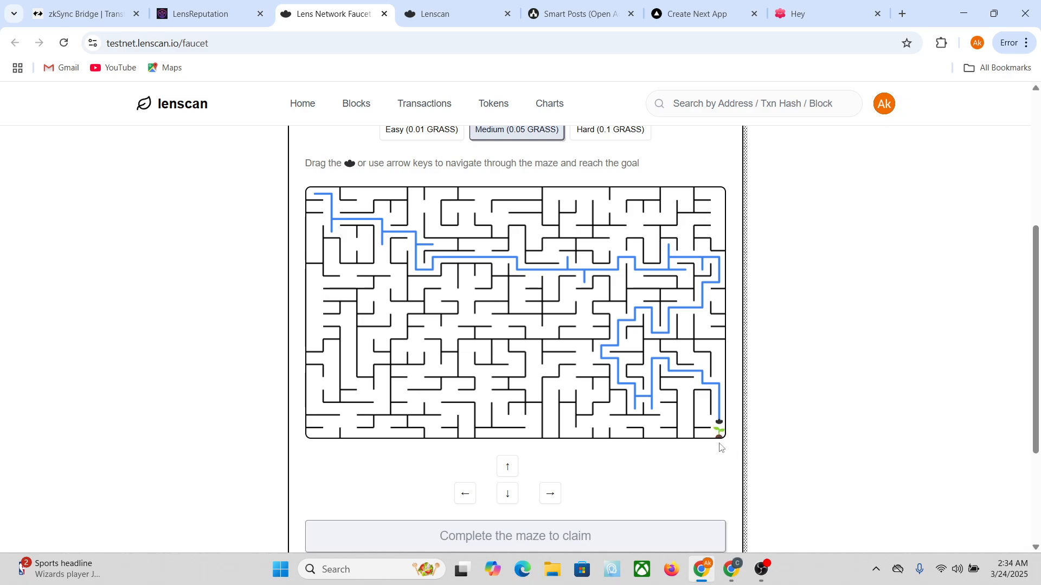
scroll(718, 434, "down", 1)
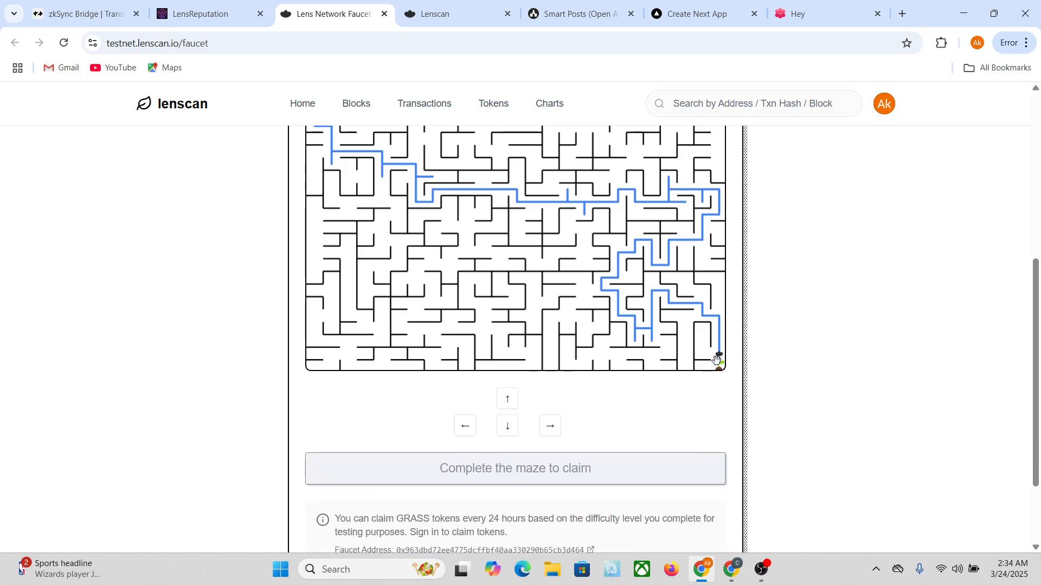
left_click_drag(718, 354, 719, 383)
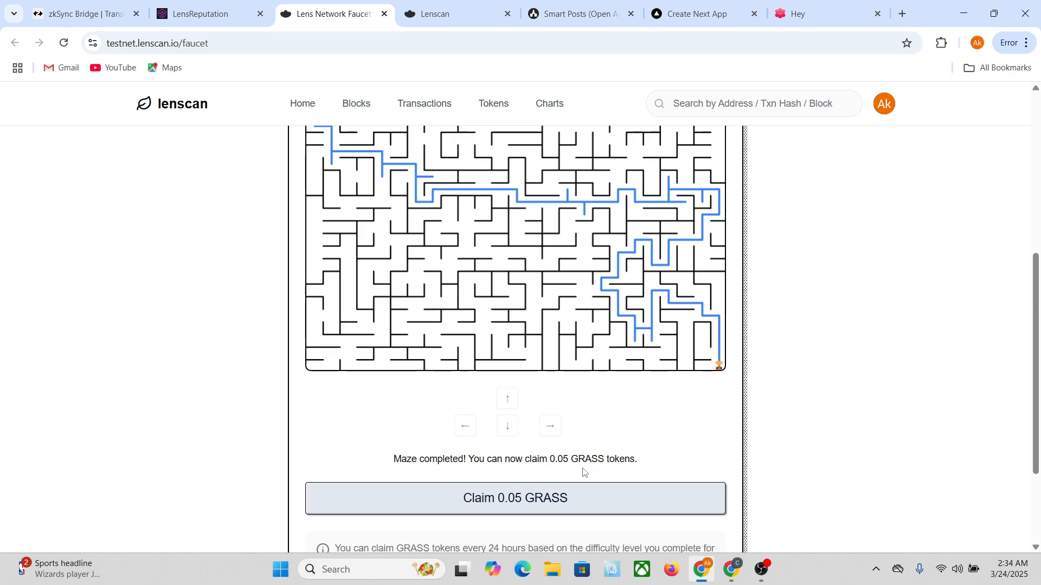
Step: Try to claim the 0.05 GRASS reward and read the faucet's claim message
left_click(549, 500)
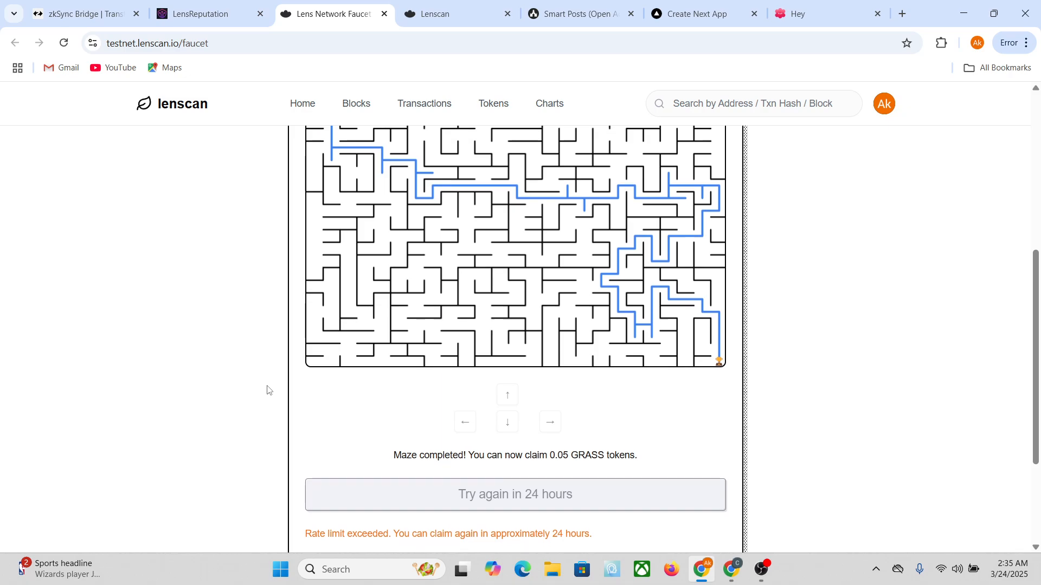
scroll(266, 369, "down", 2)
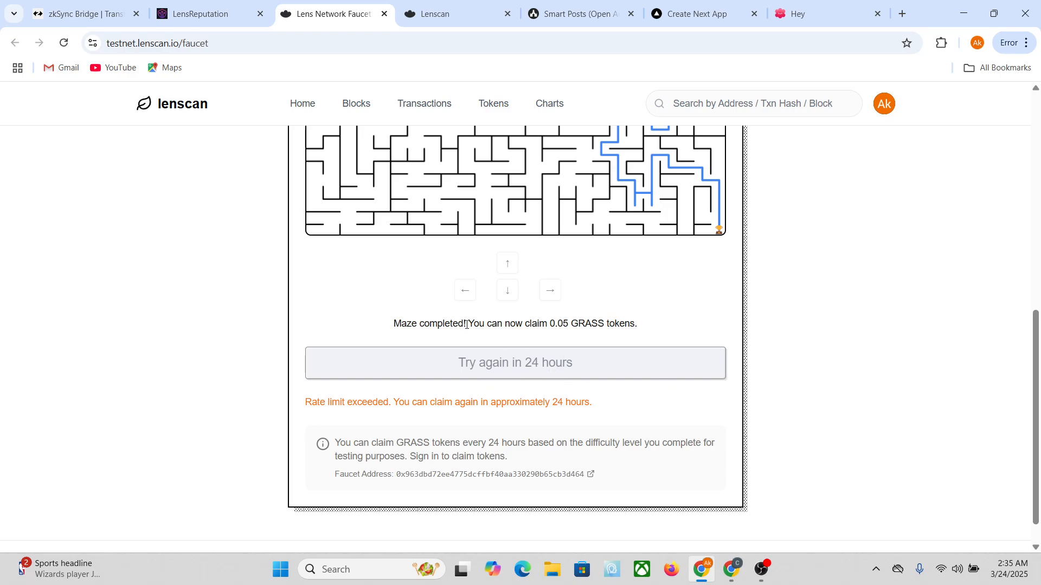
scroll(365, 334, "up", 5)
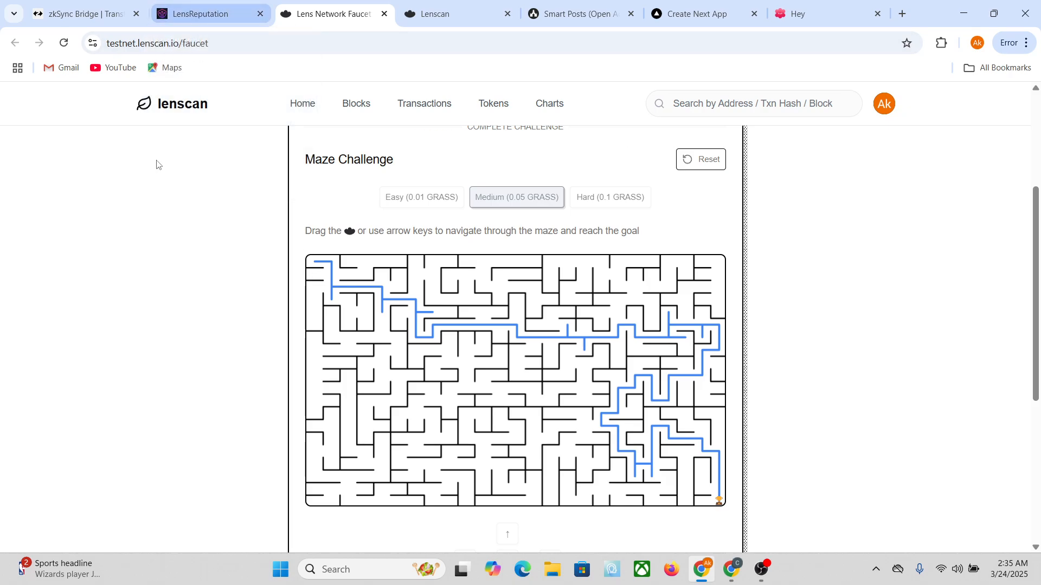
Step: Open the Lens testnet bridge, try Lens Network Sepolia as the source network and set it back to Ethereum Sepolia Testnet
left_click(79, 17)
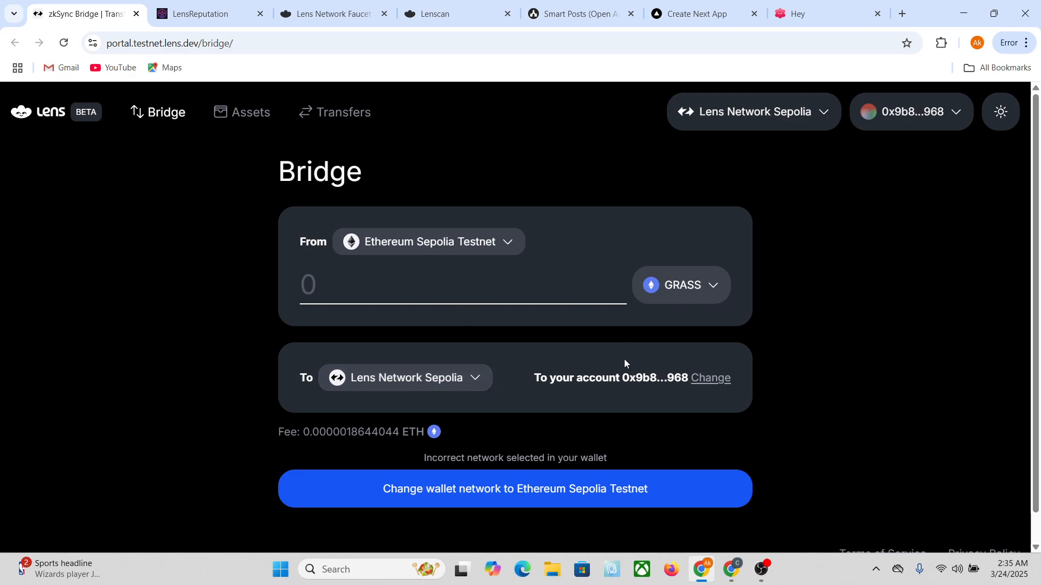
left_click(499, 249)
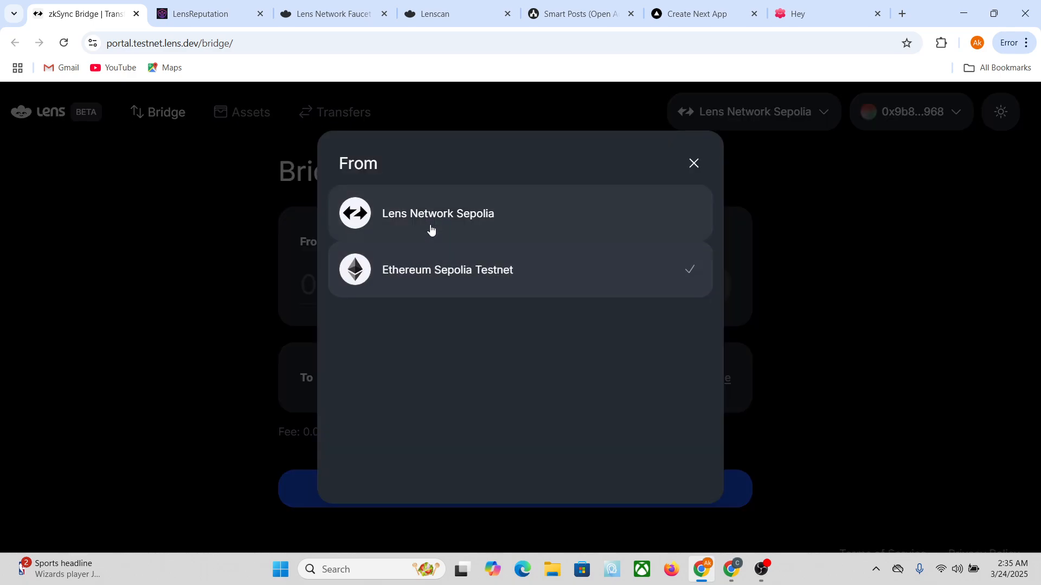
left_click(430, 230)
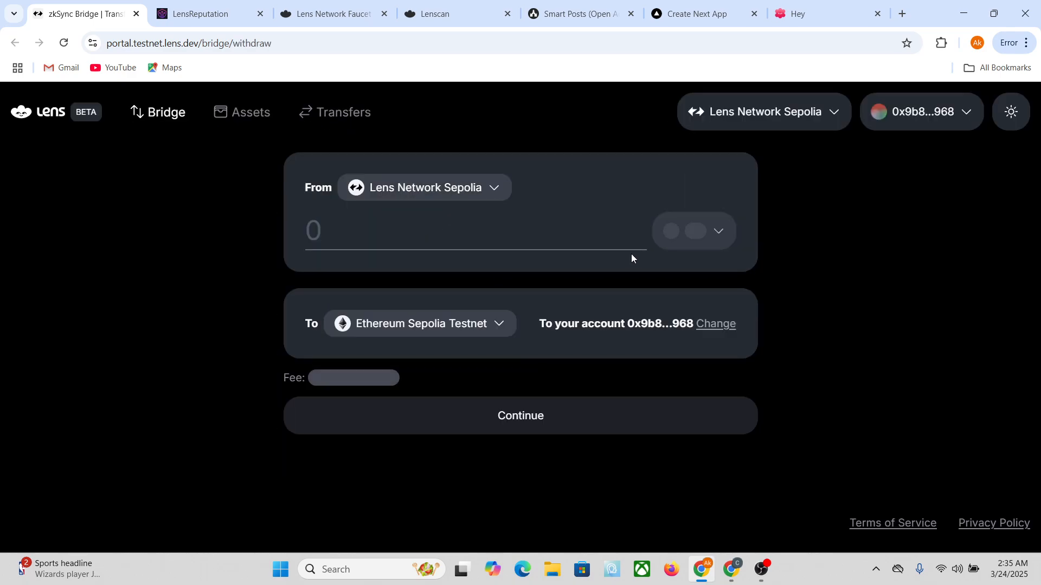
left_click(461, 328)
left_click(427, 283)
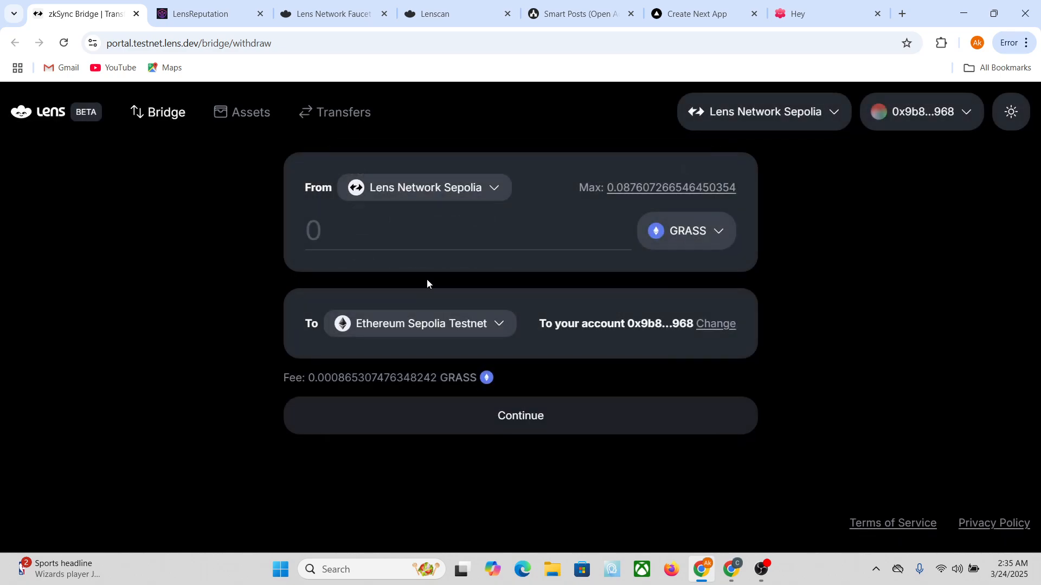
left_click(467, 200)
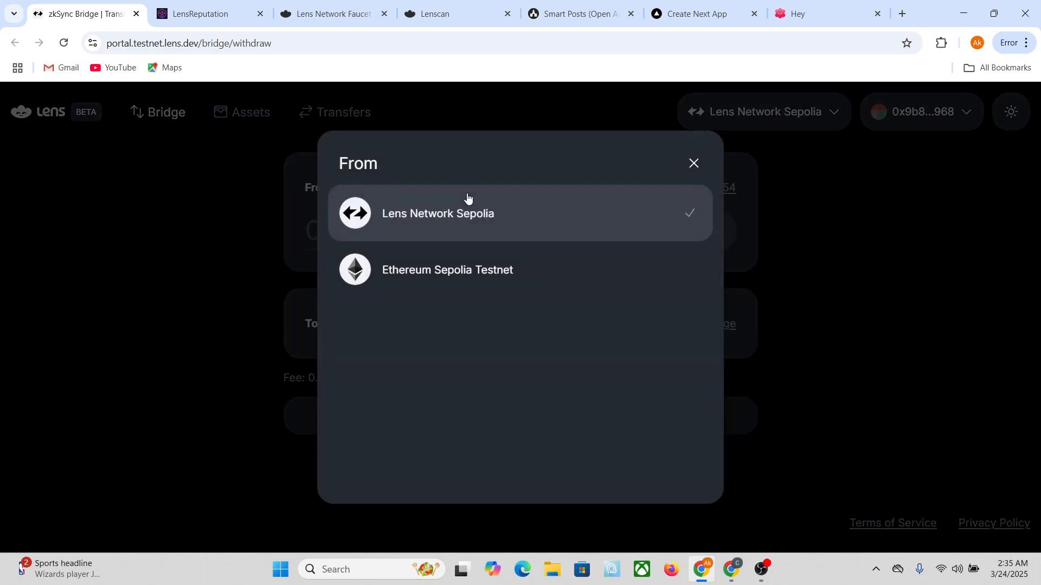
left_click(416, 270)
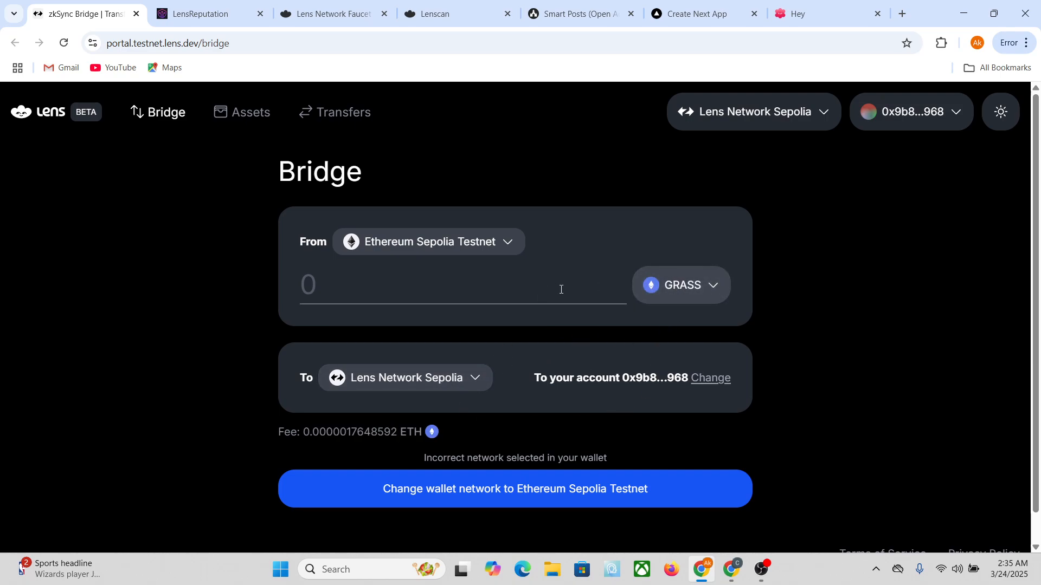
Step: Choose ETH as the token to bridge and set the amount to 0.2
left_click(702, 290)
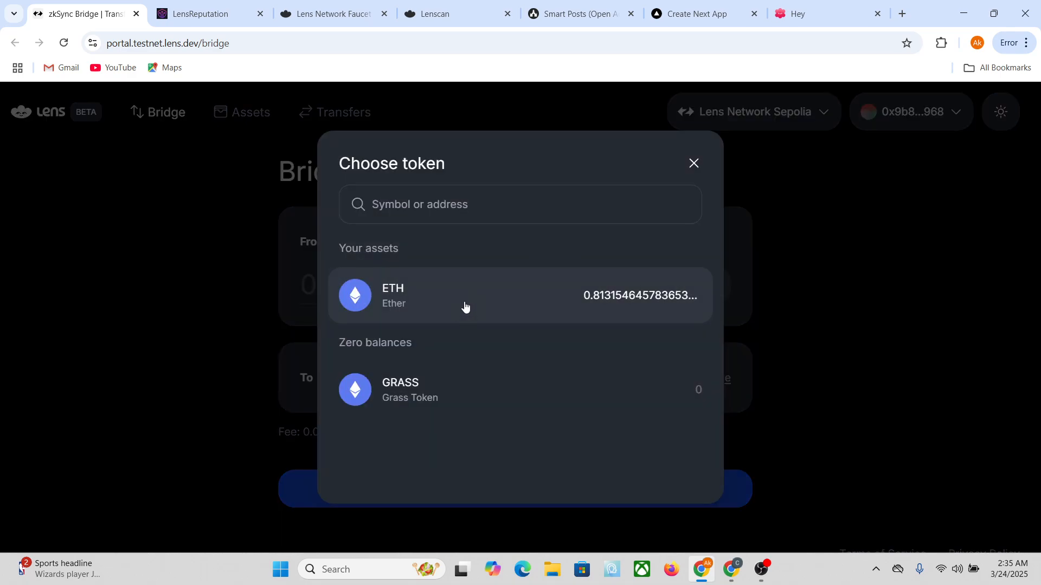
left_click(515, 311)
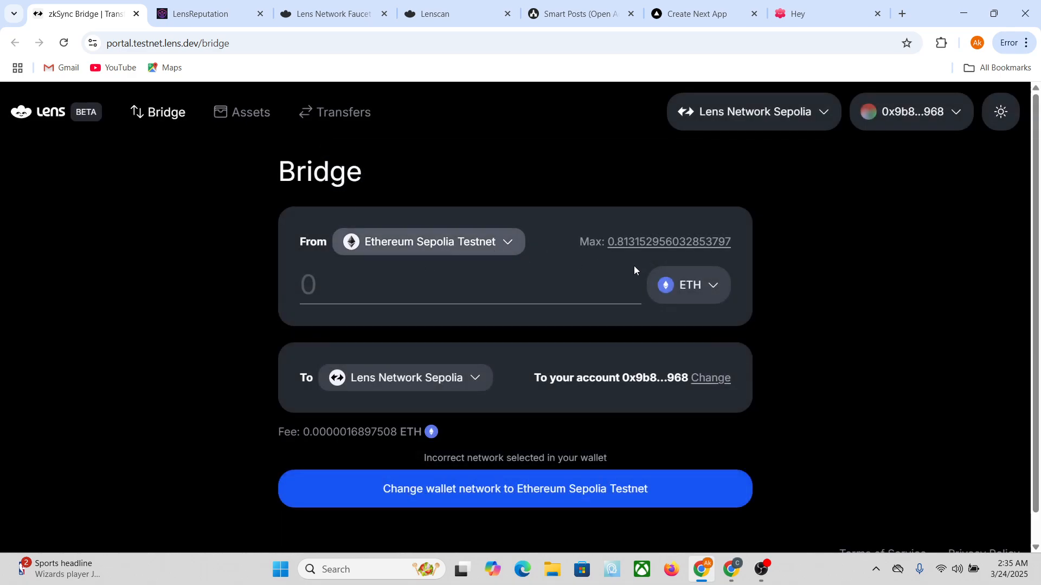
left_click(397, 282)
type("0.")
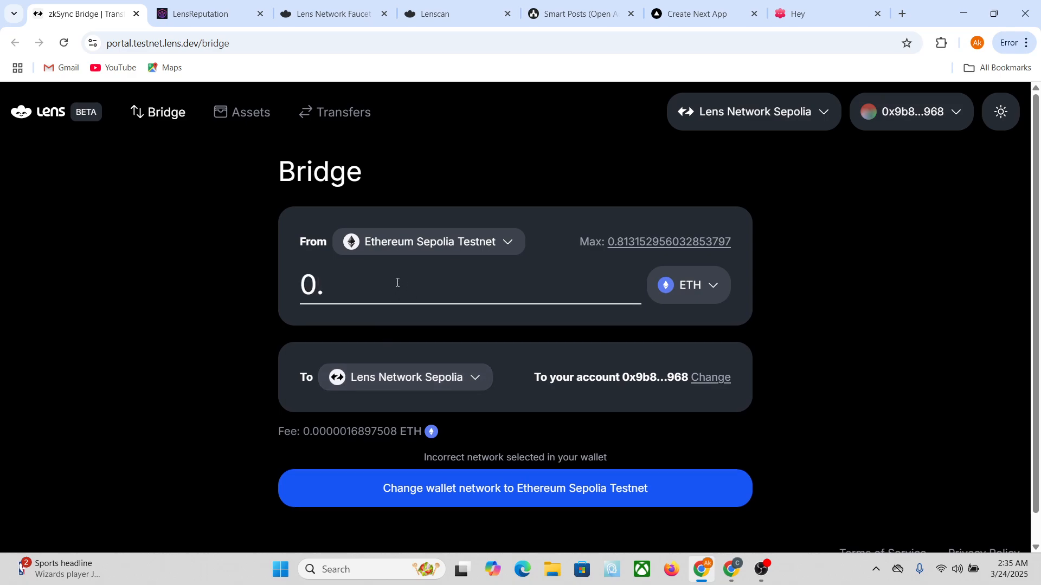
type("2")
Step: Switch the wallet network to Ethereum Sepolia Testnet, accept the wallet warning and continue to the bridge transaction confirmation
scroll(325, 391, "down", 1)
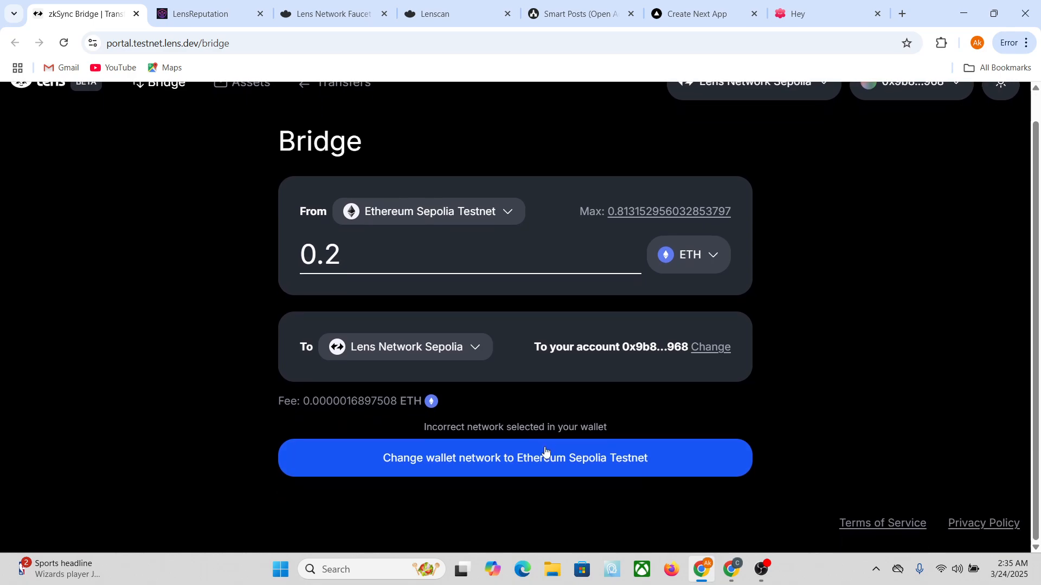
left_click(541, 457)
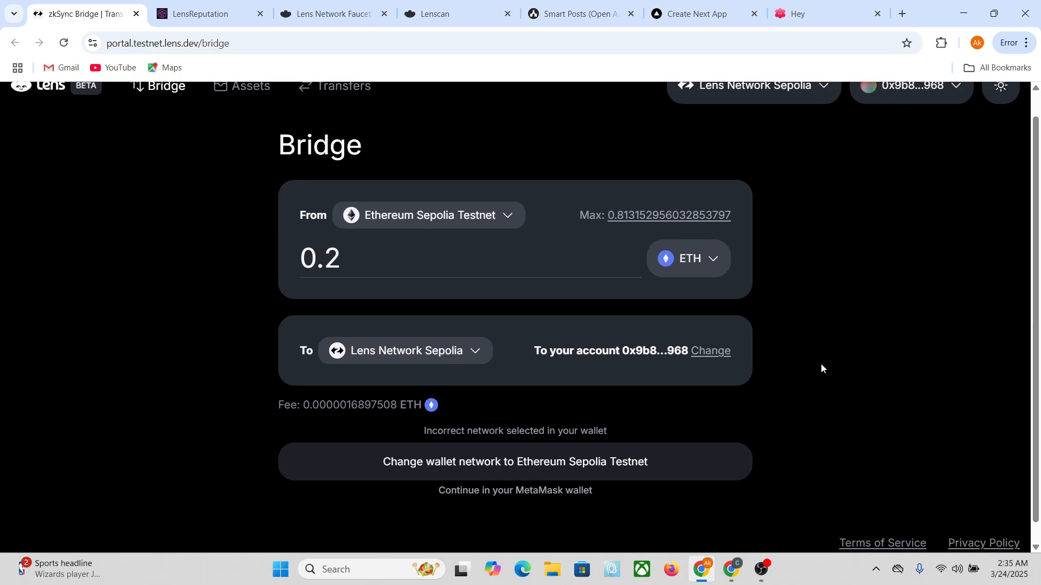
left_click(558, 453)
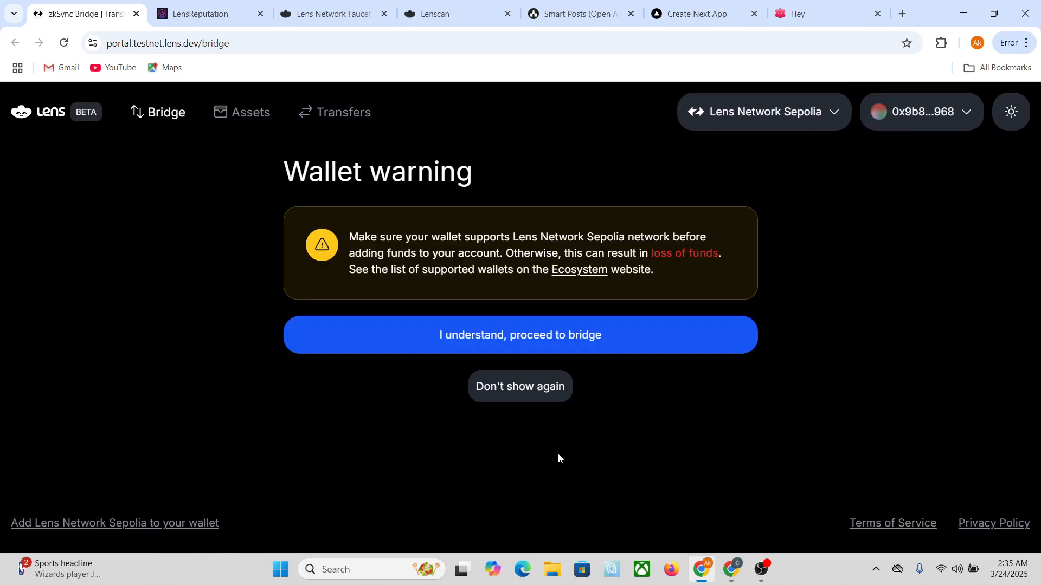
left_click(611, 334)
left_click(583, 476)
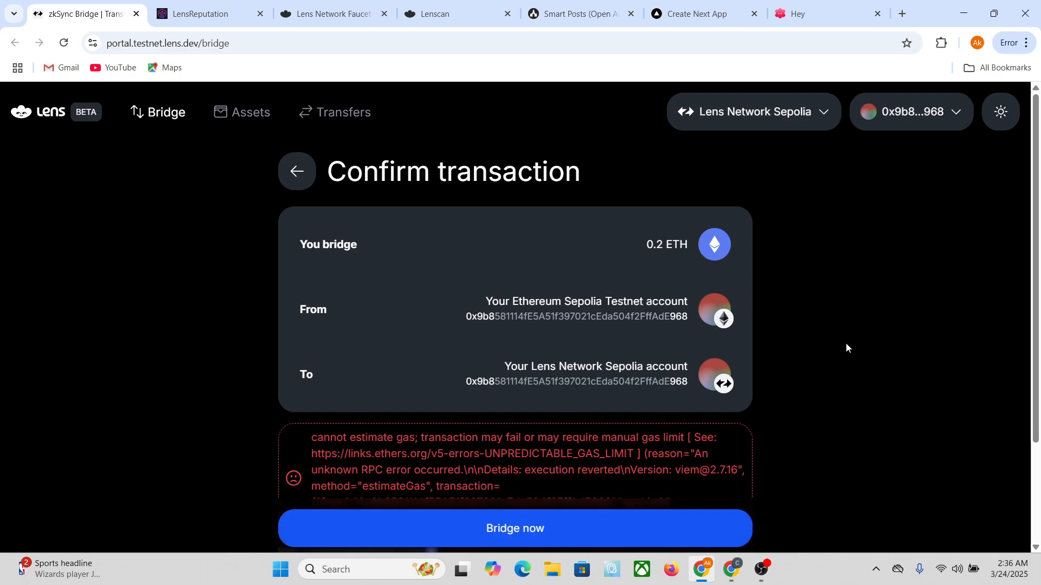
Step: Read through the bridge transaction confirmation and go back to the bridge form
scroll(643, 390, "down", 3)
scroll(539, 344, "up", 3)
left_click(297, 173)
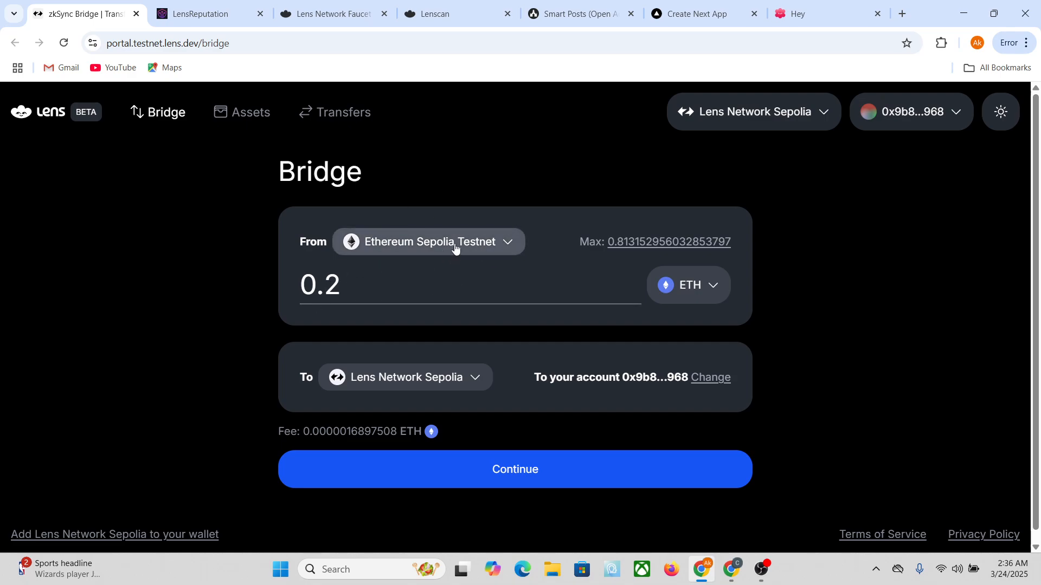
Step: Check the token choices and the source network choices on the bridge form, closing each without changing it
left_click(711, 280)
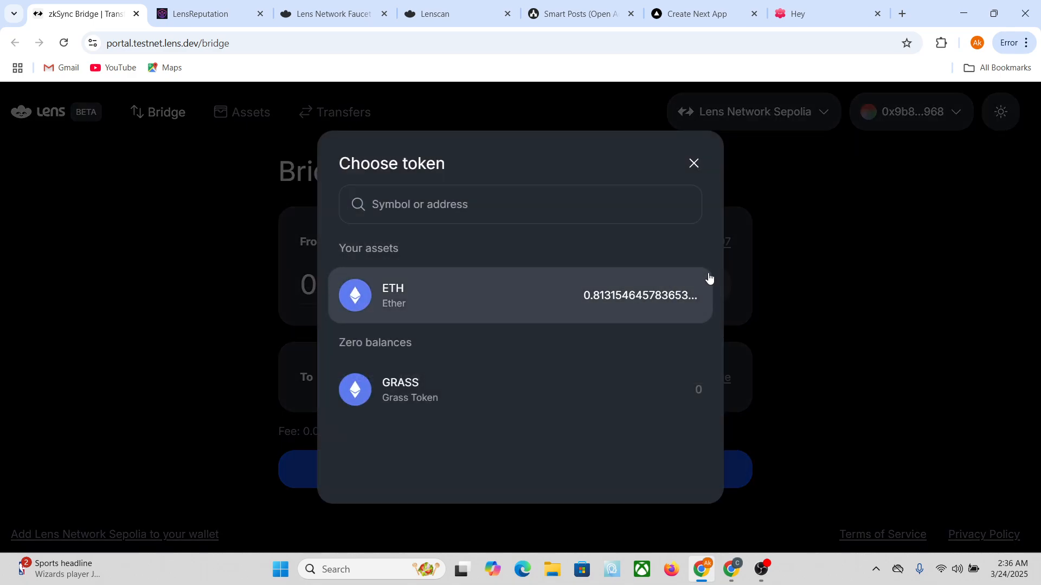
left_click(868, 320)
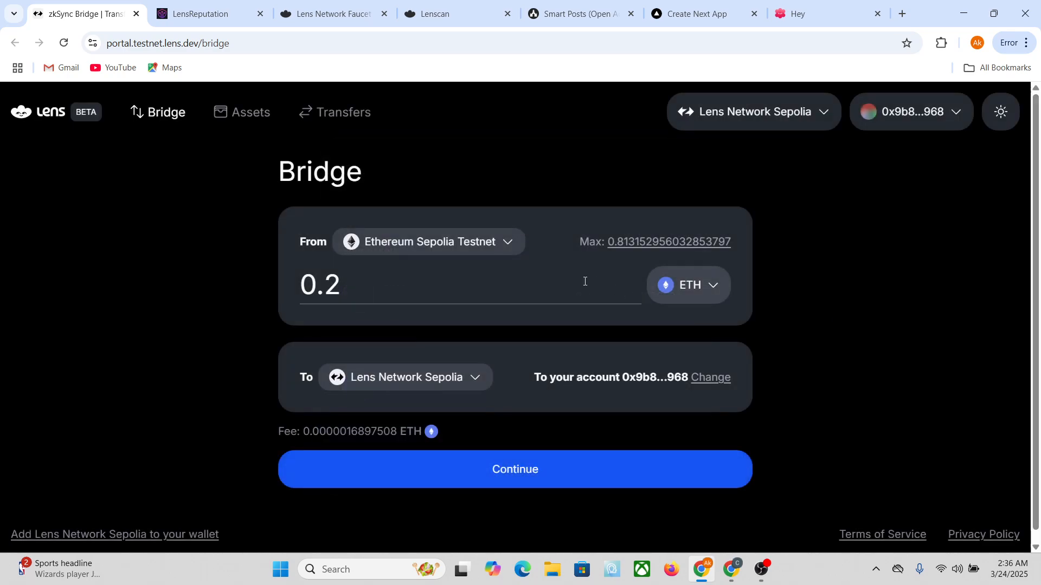
left_click(501, 252)
left_click(773, 268)
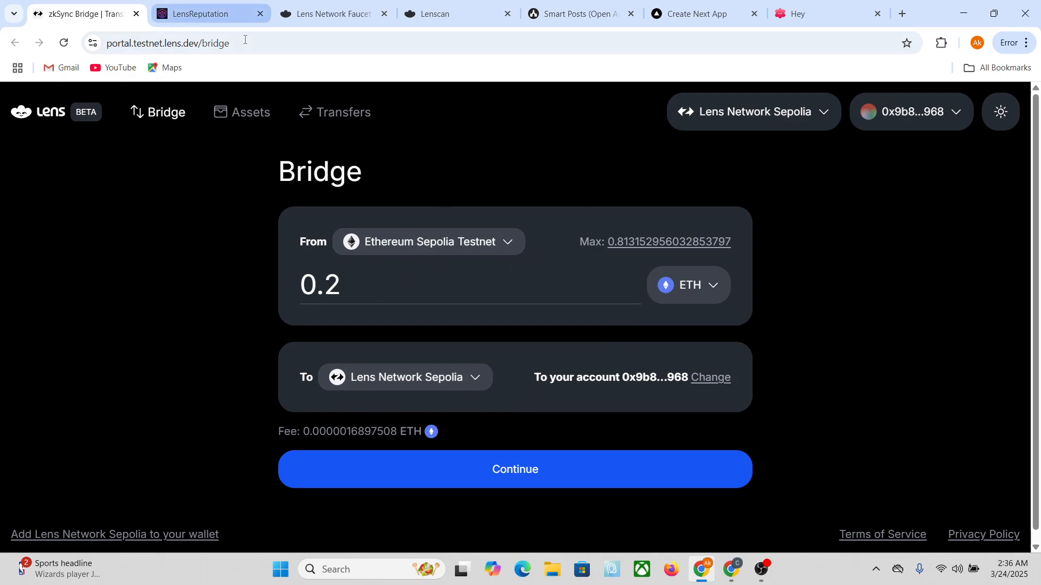
Step: Look up the wallet address on Lenscan and review its balance, token holdings and transaction list
left_click(416, 9)
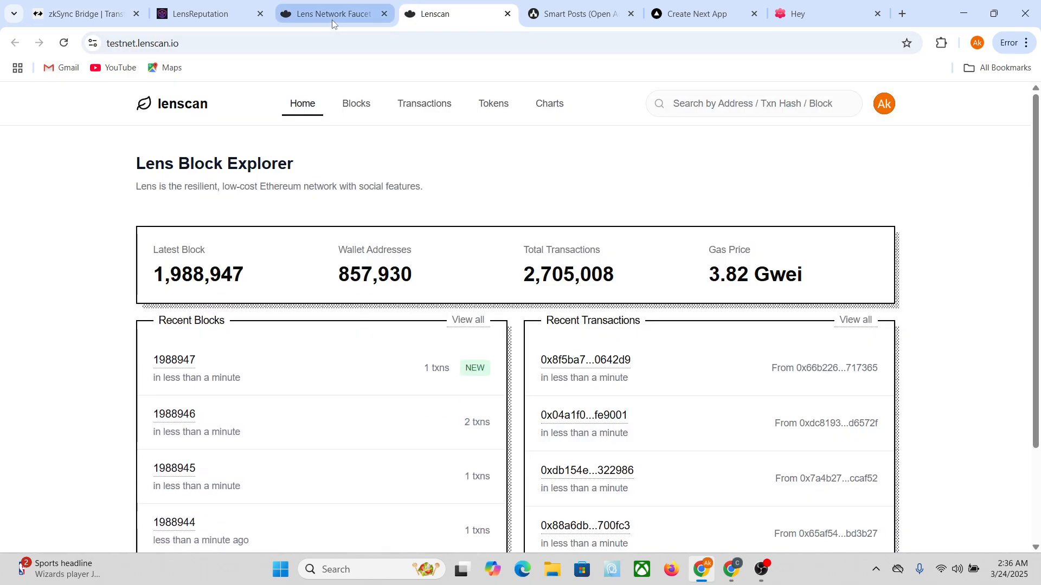
left_click(743, 100)
key("ctrl+v")
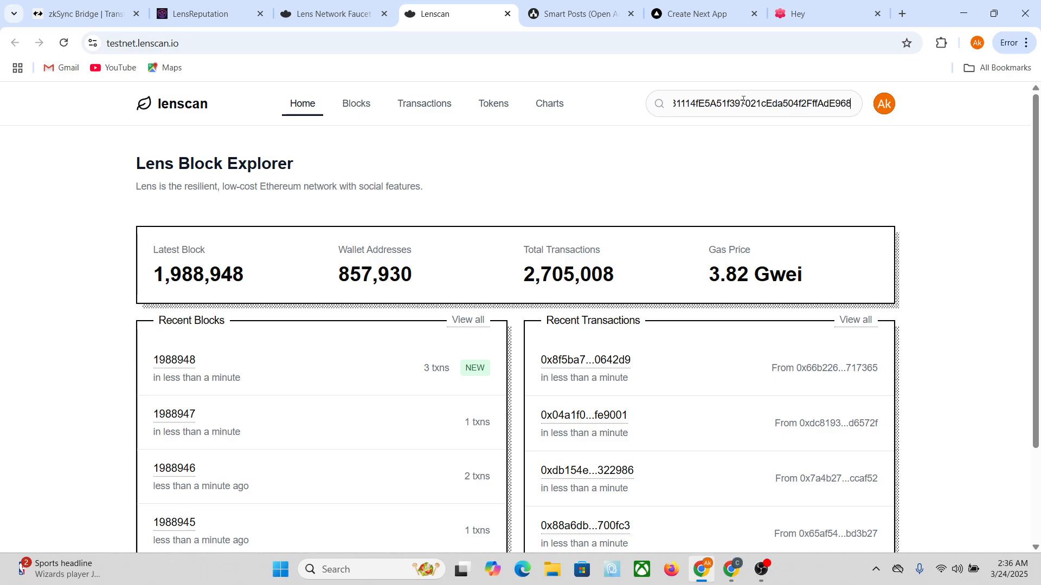
key("Return")
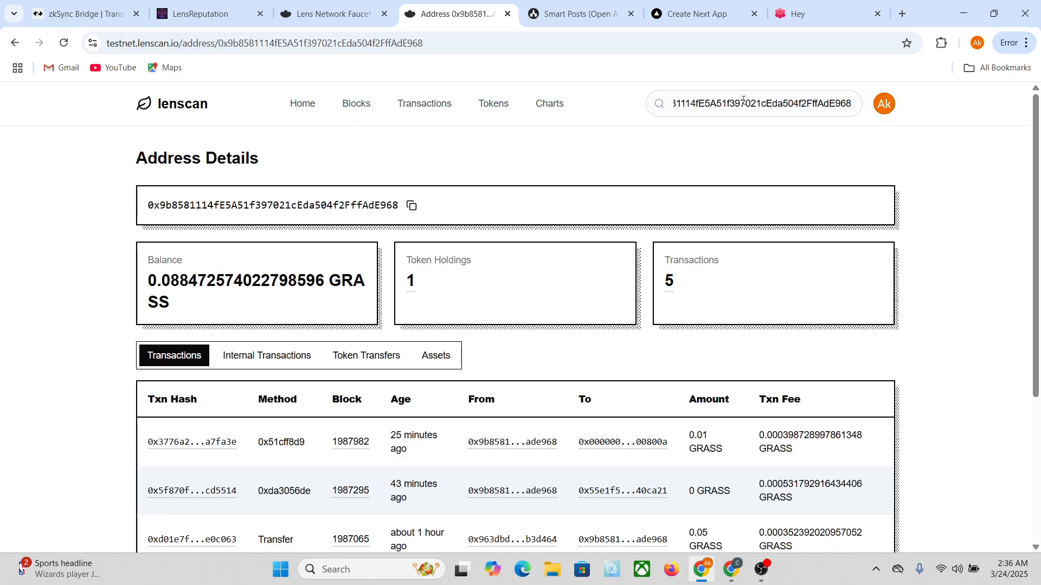
scroll(81, 343, "down", 4)
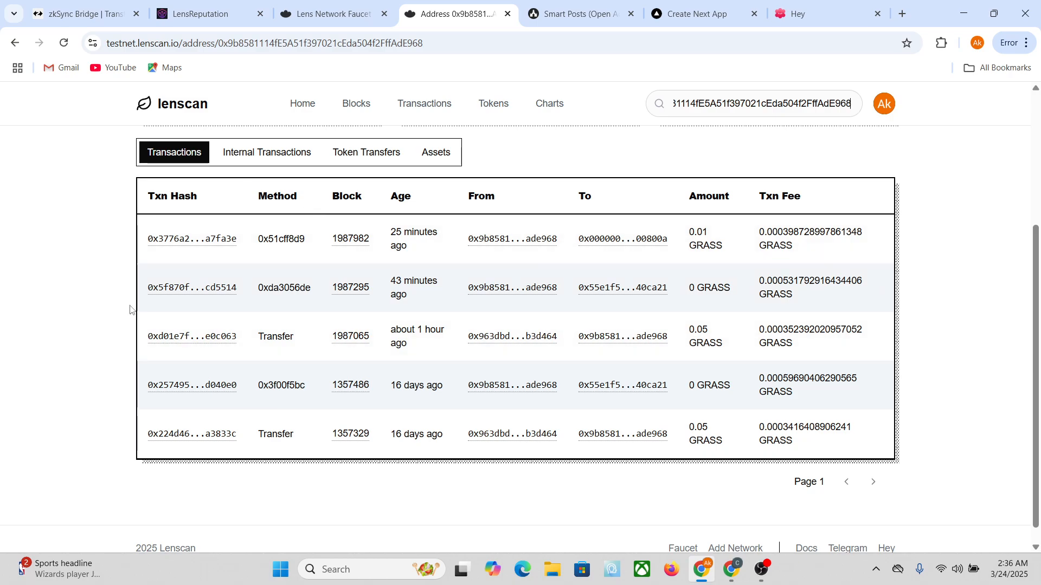
scroll(272, 428, "up", 2)
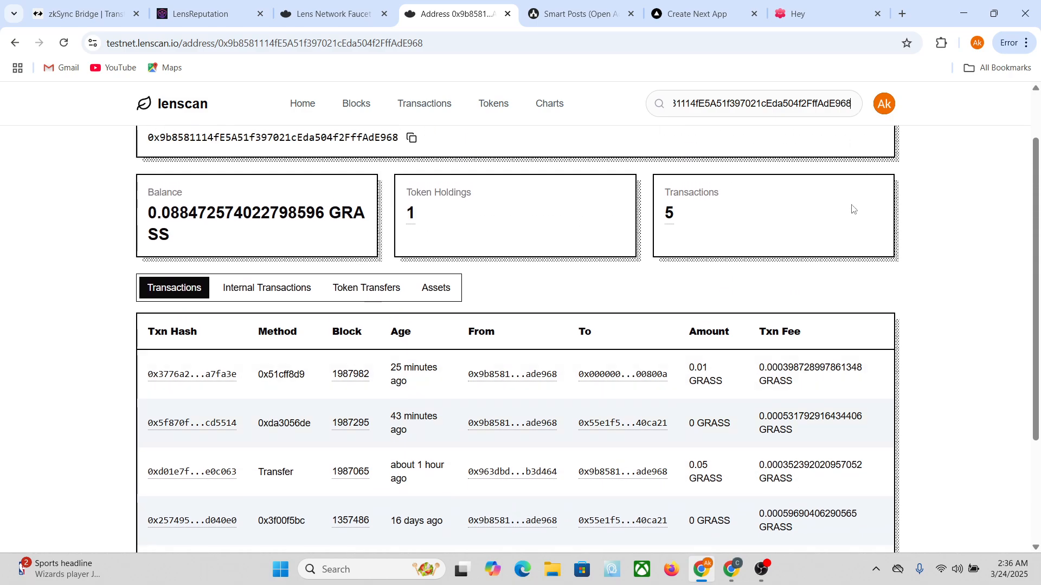
left_click(310, 12)
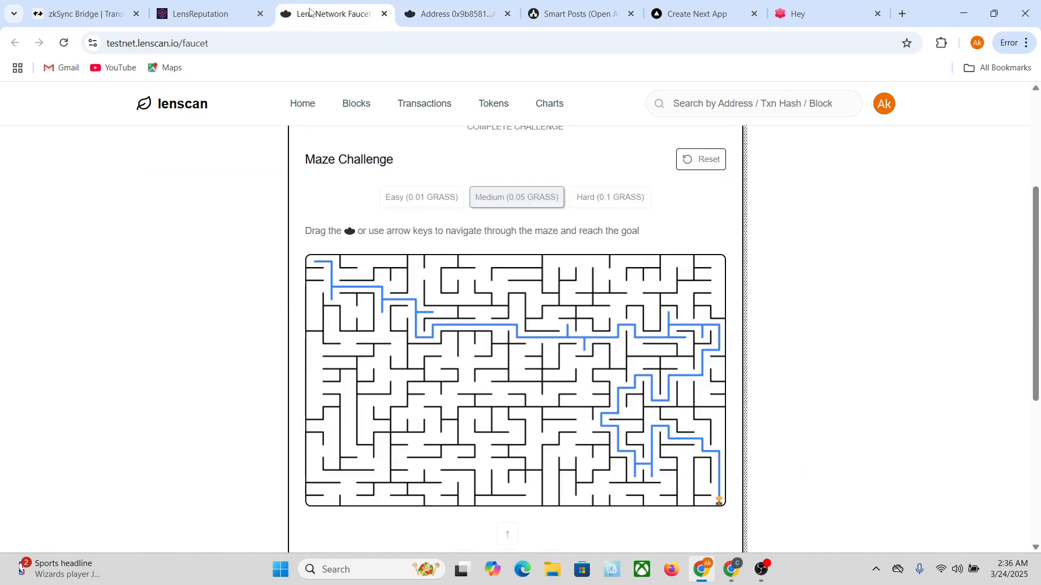
left_click(85, 5)
left_click(184, 14)
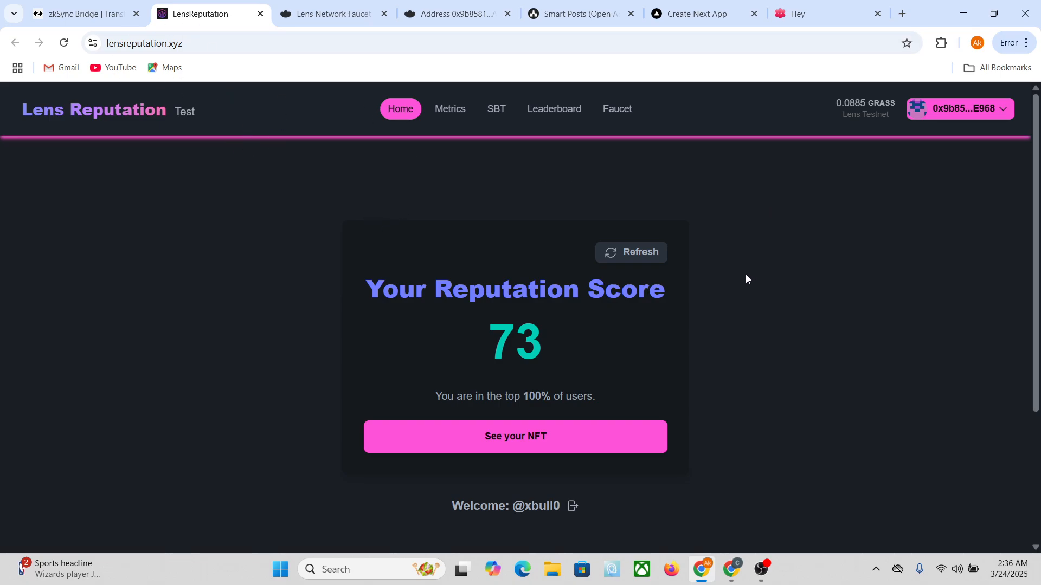
left_click(780, 23)
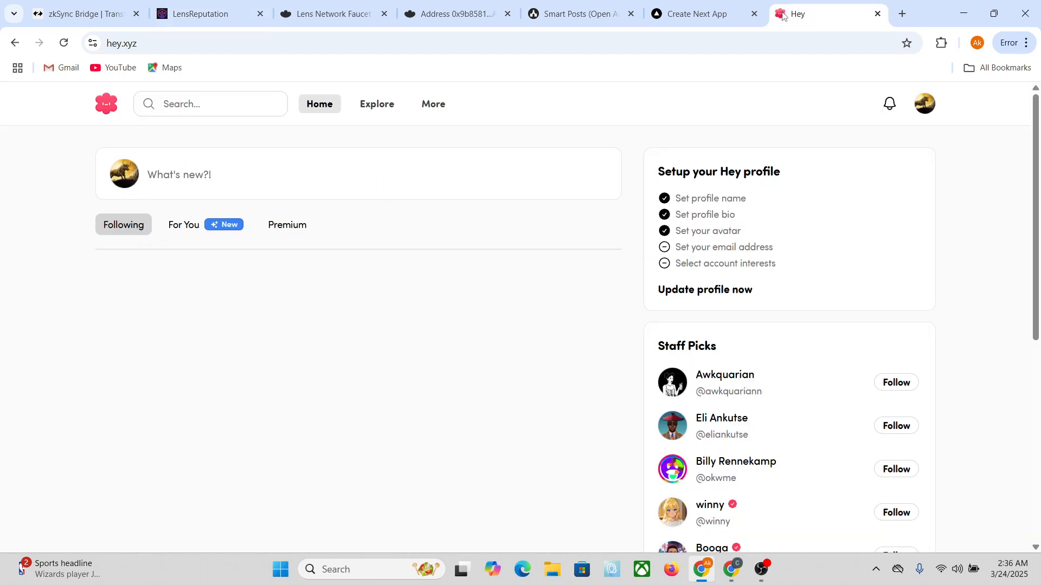
Step: Open the reputation NFT on the Lens Reputation site and review its card, score and sharing options
left_click(190, 4)
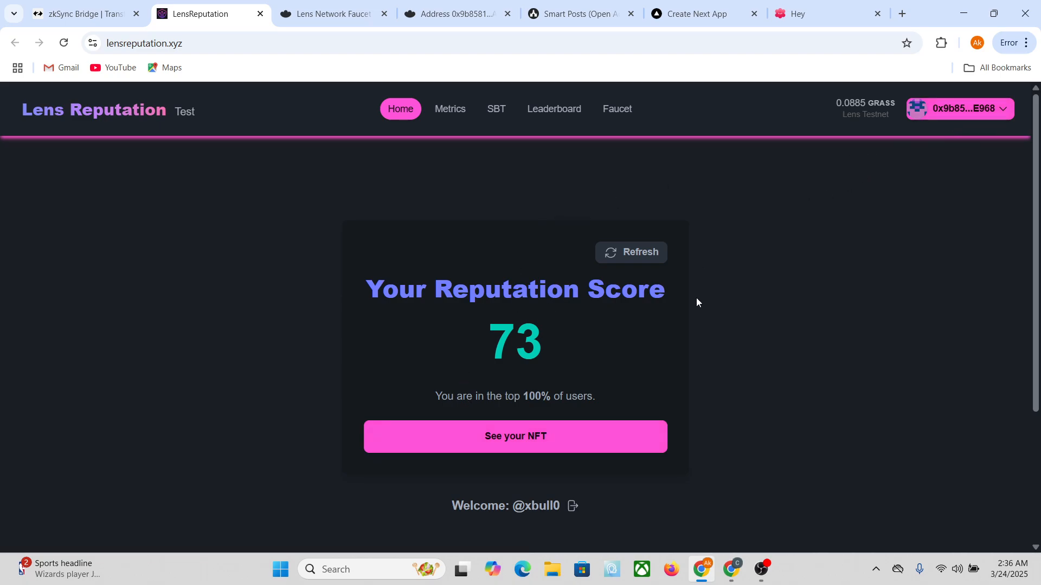
left_click(578, 438)
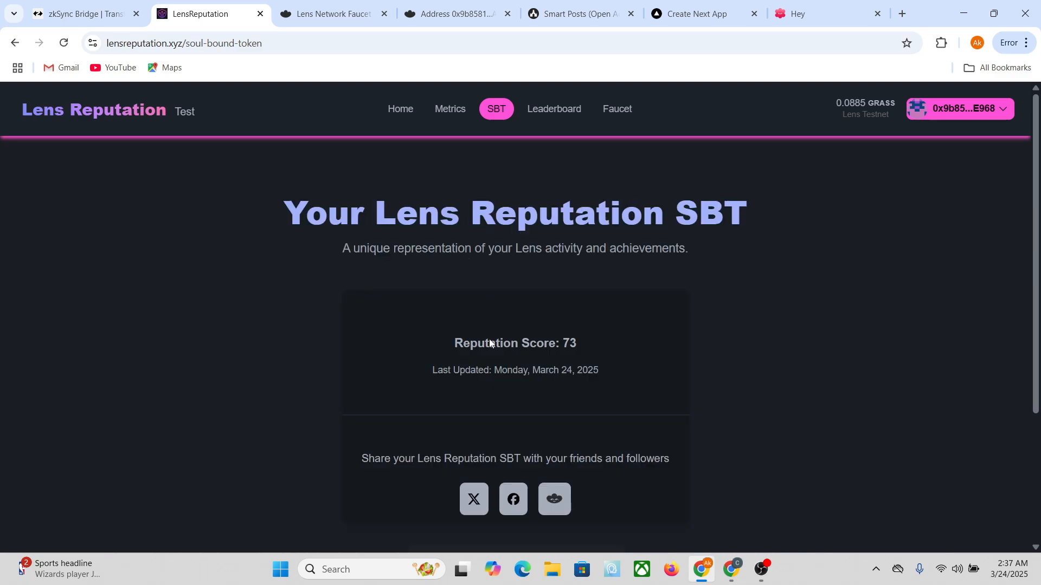
scroll(563, 336, "down", 1)
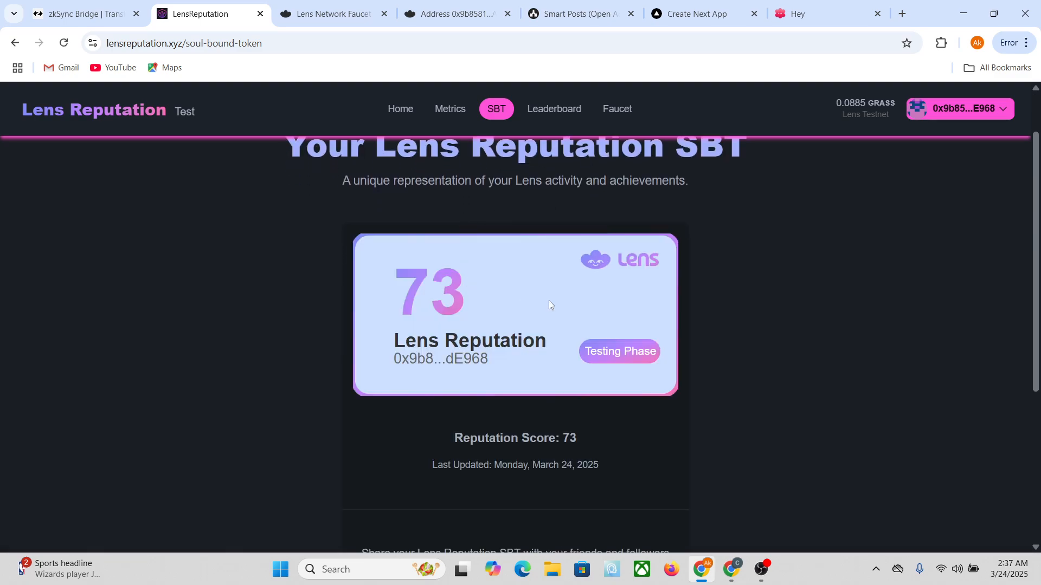
scroll(548, 322, "down", 2)
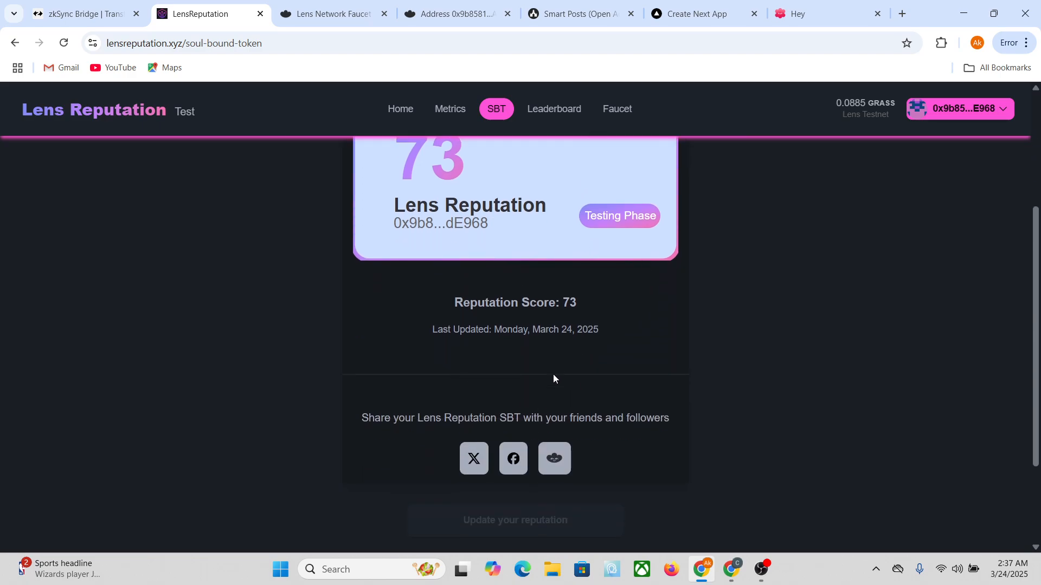
scroll(554, 378, "up", 3)
scroll(499, 425, "down", 2)
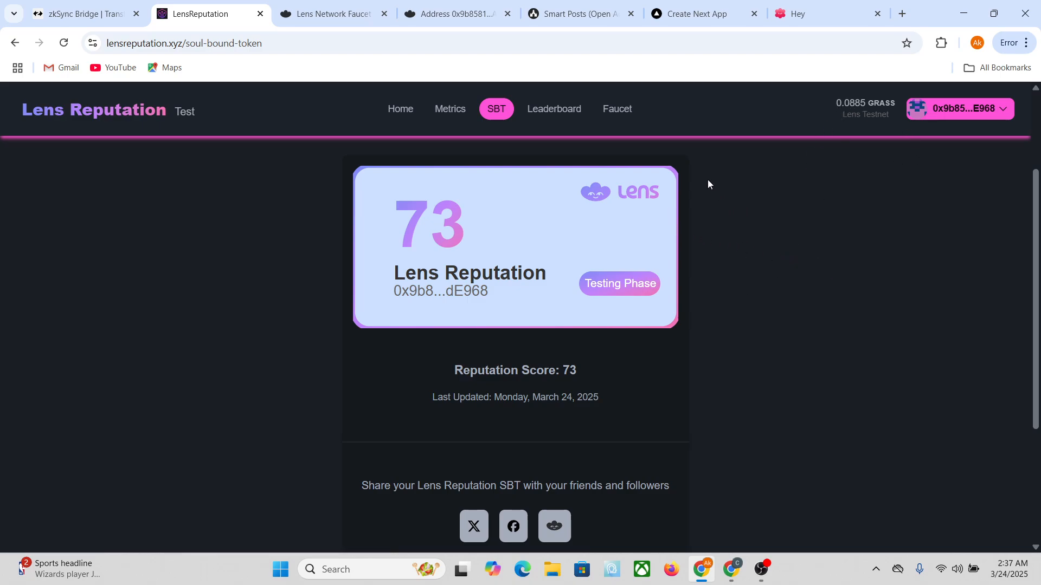
Step: Browse the Lens Reputation leaderboard down to the account's own rank and return to the top-ranked users
left_click(571, 113)
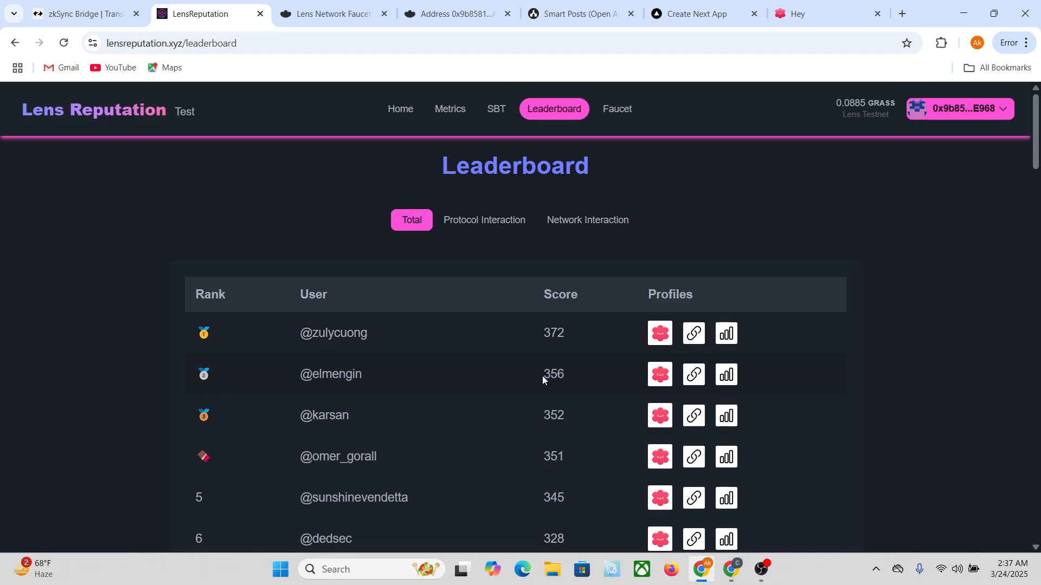
scroll(542, 376, "down", 15)
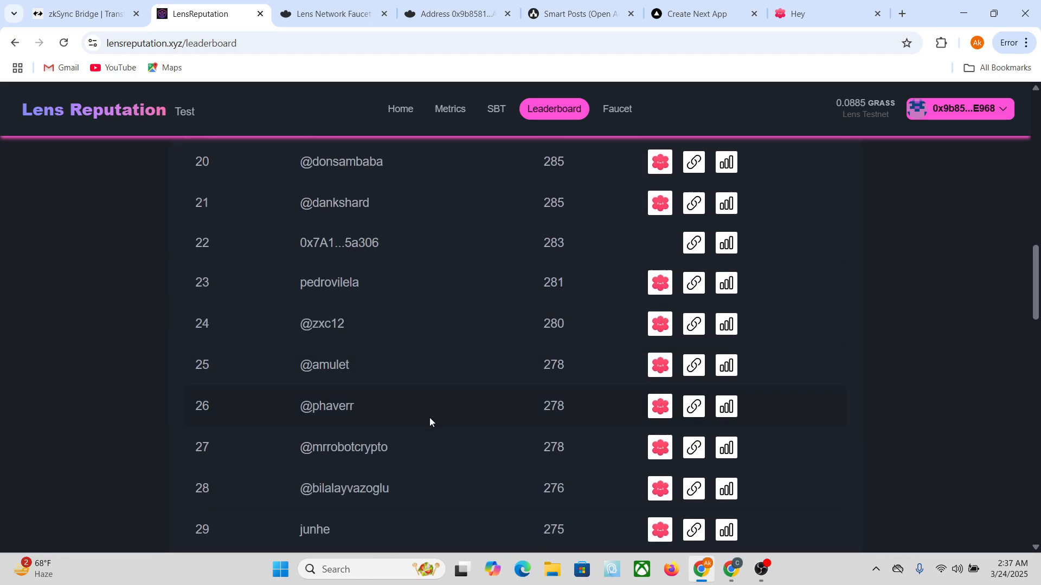
scroll(431, 422, "down", 6)
scroll(228, 380, "down", 10)
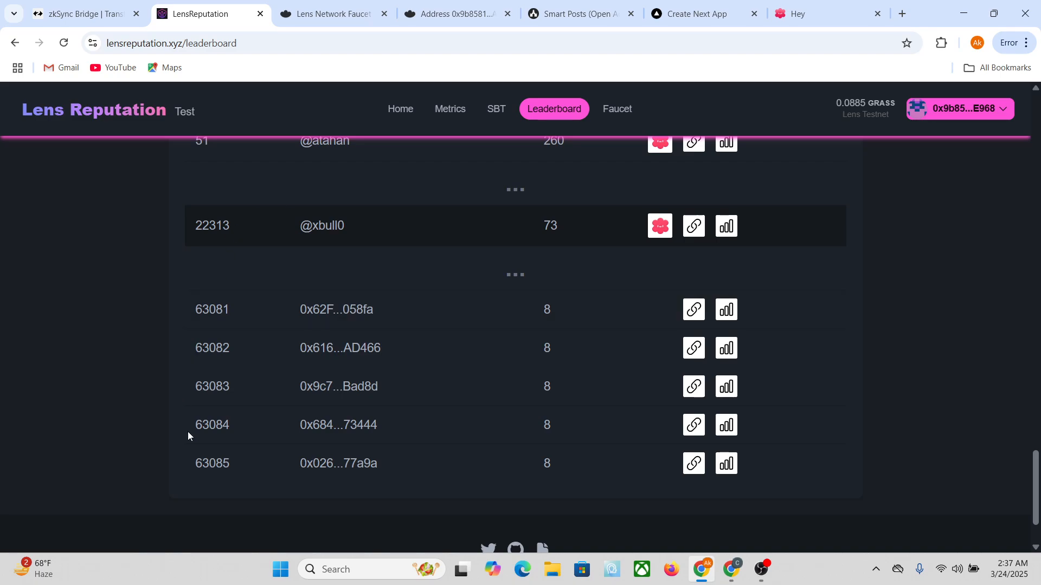
scroll(245, 465, "up", 9)
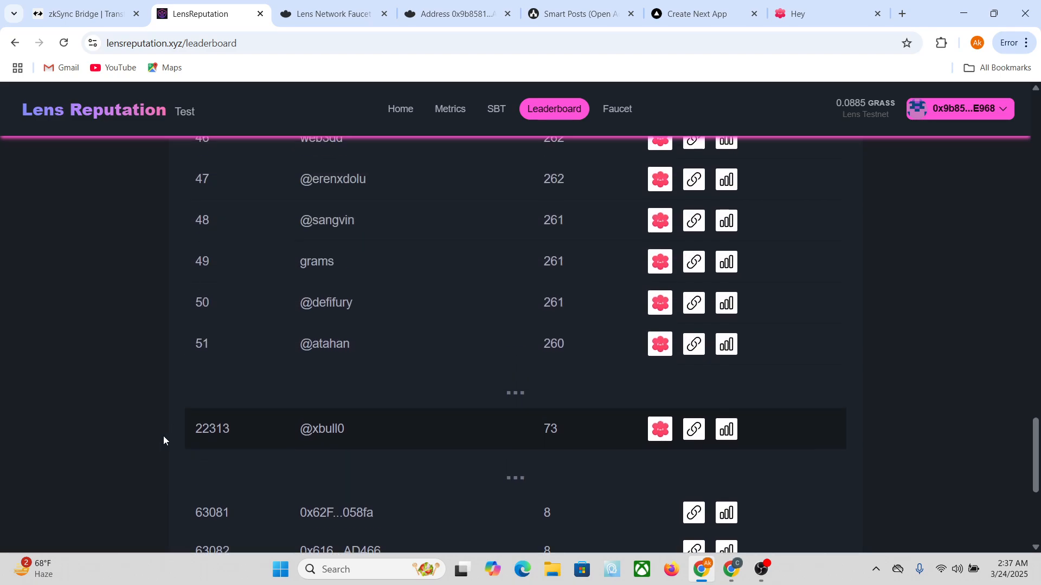
scroll(159, 438, "up", 8)
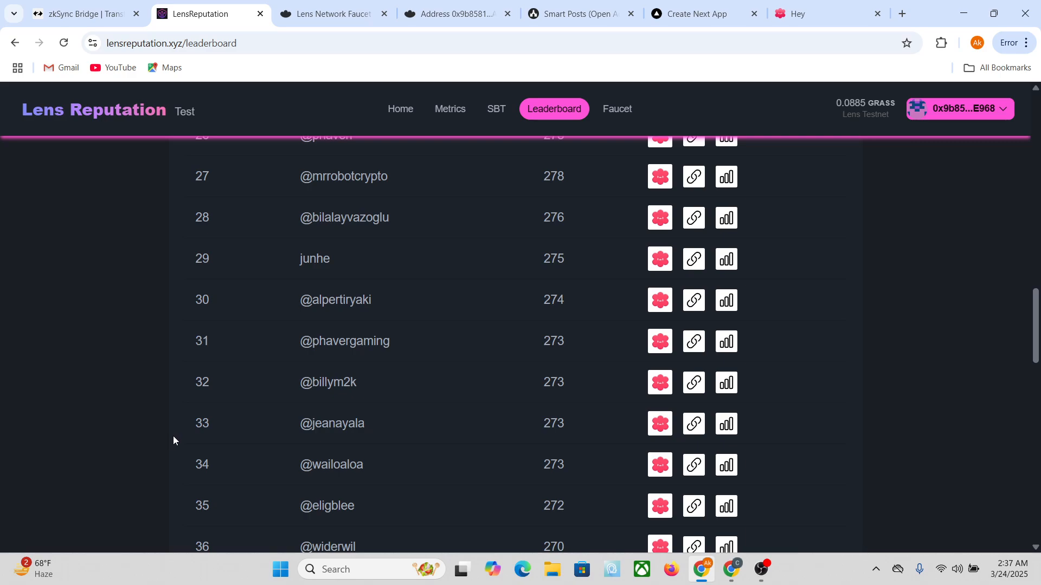
scroll(174, 437, "up", 20)
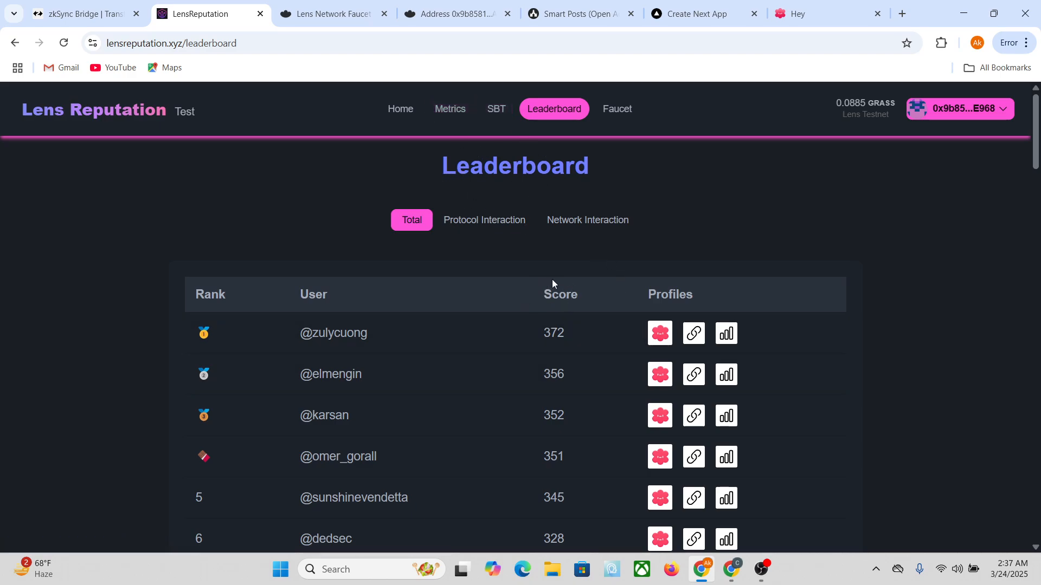
Step: Examine the Protocol Activity, Financial Presence and Network Activity explanations in the Lens Reputation metrics, briefly checking the Lens Agora site
left_click(453, 108)
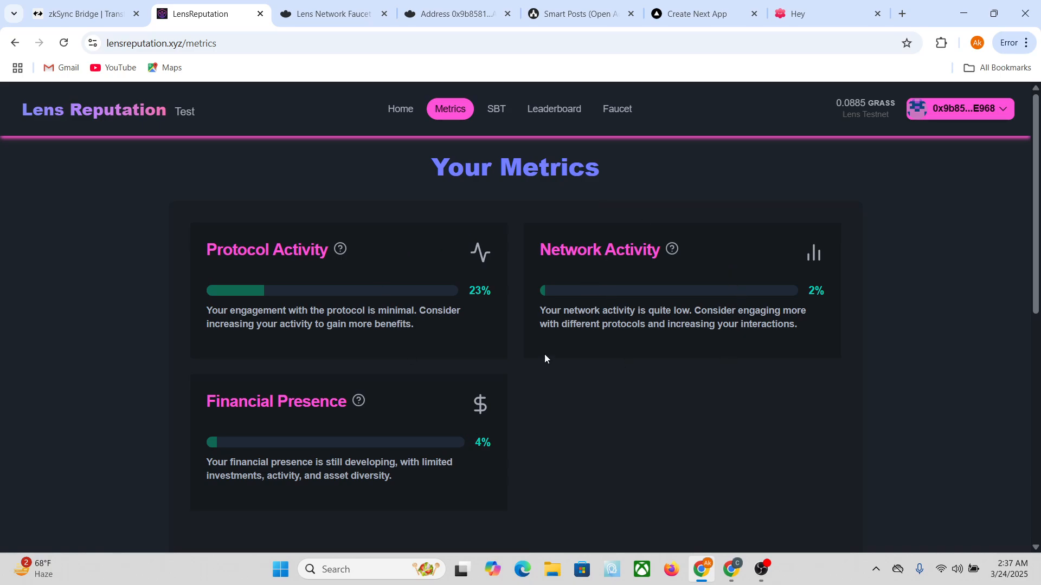
mouse_move(339, 248)
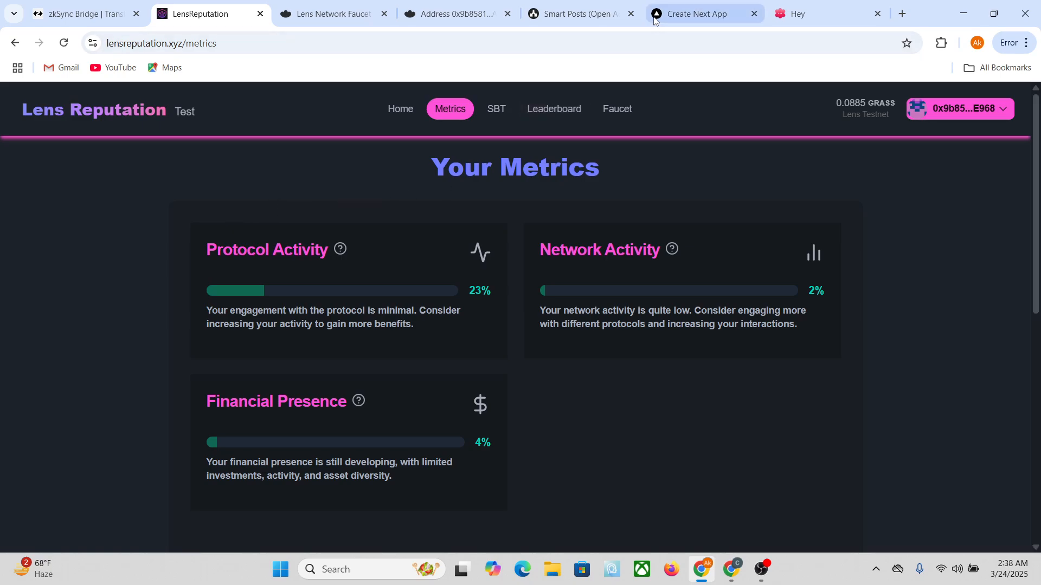
left_click(697, 14)
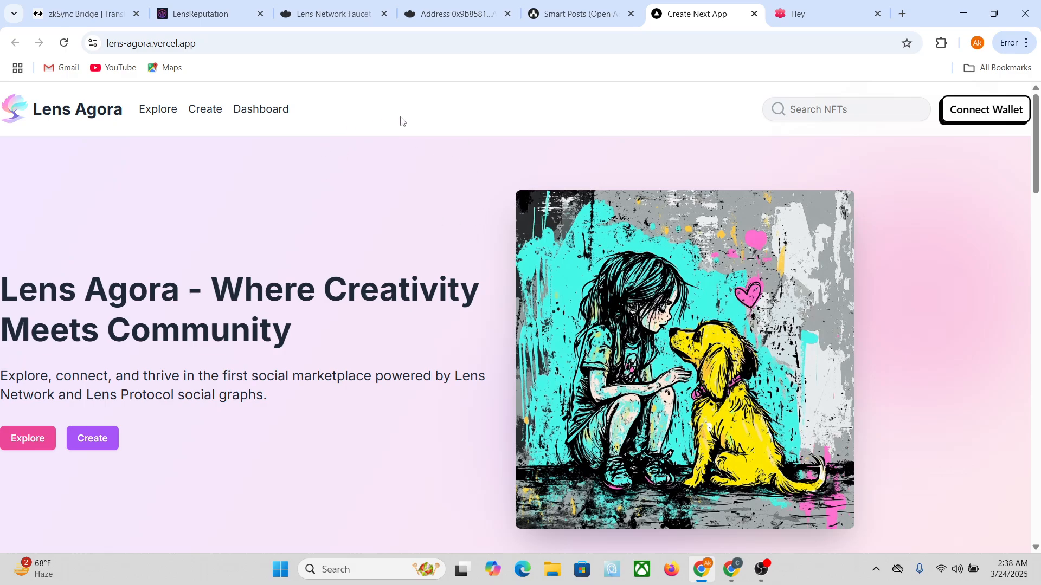
left_click(210, 16)
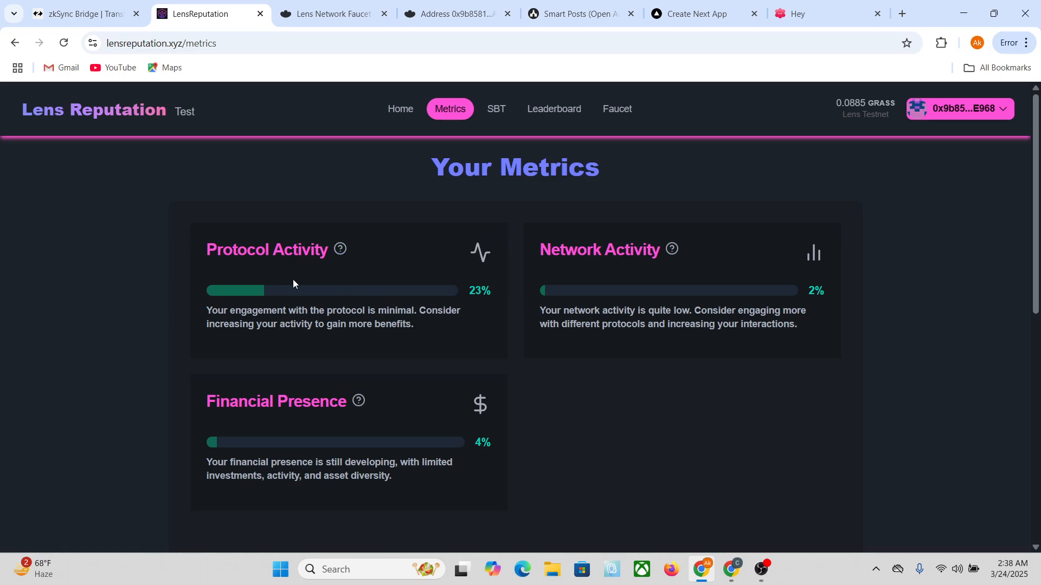
mouse_move(356, 404)
mouse_move(663, 256)
left_click(795, 5)
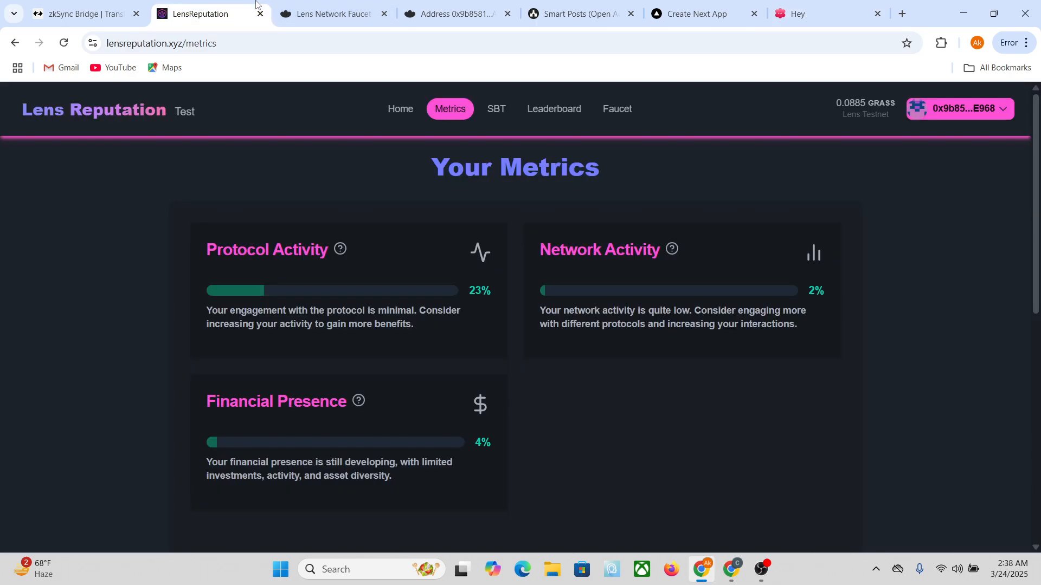
left_click(209, 13)
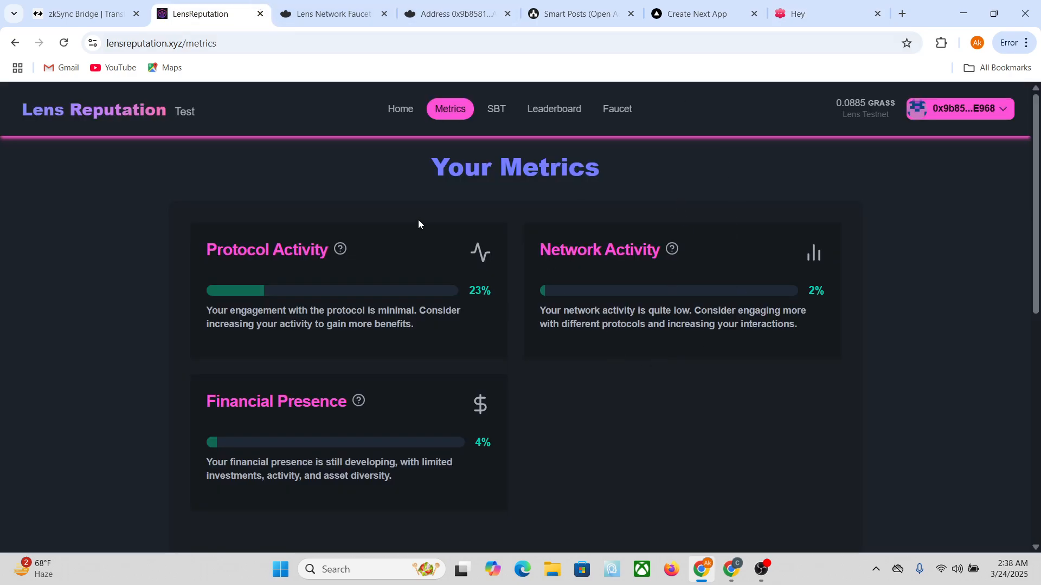
Step: Return to the Lens Reputation SBT page and review the reputation card again, glancing at the Hey feed in between
left_click(502, 111)
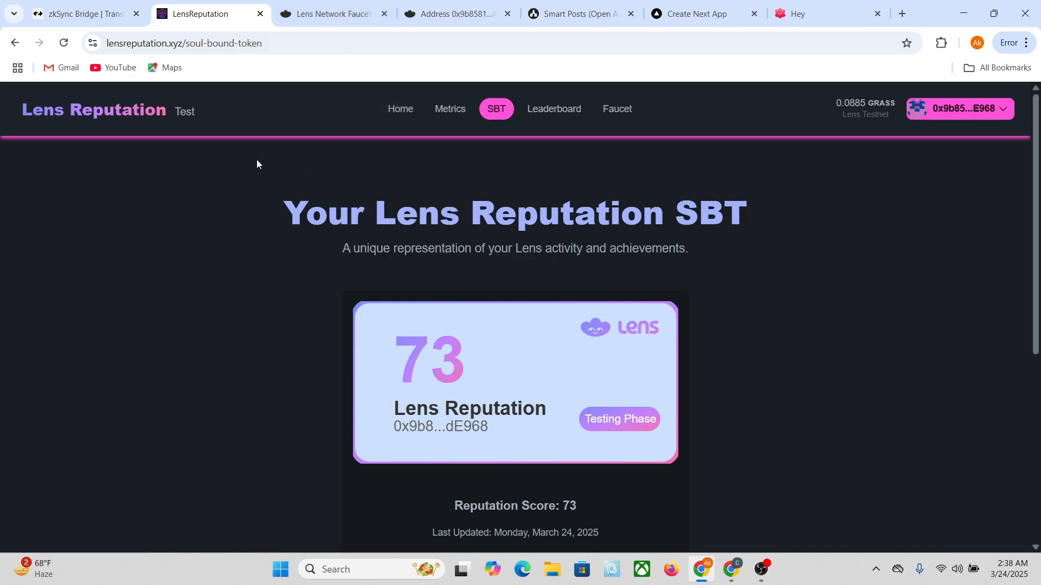
left_click(814, 14)
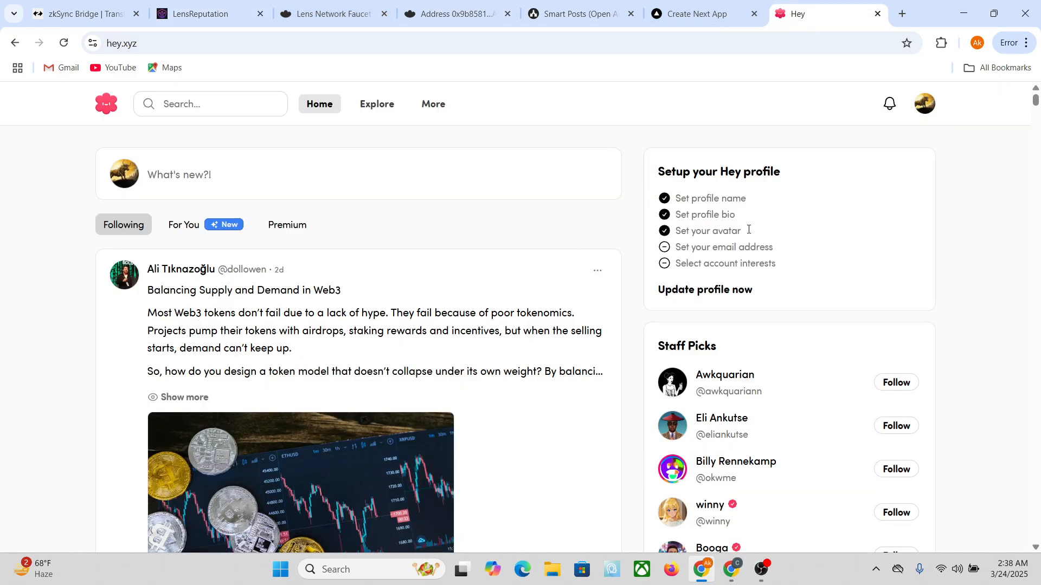
left_click(210, 12)
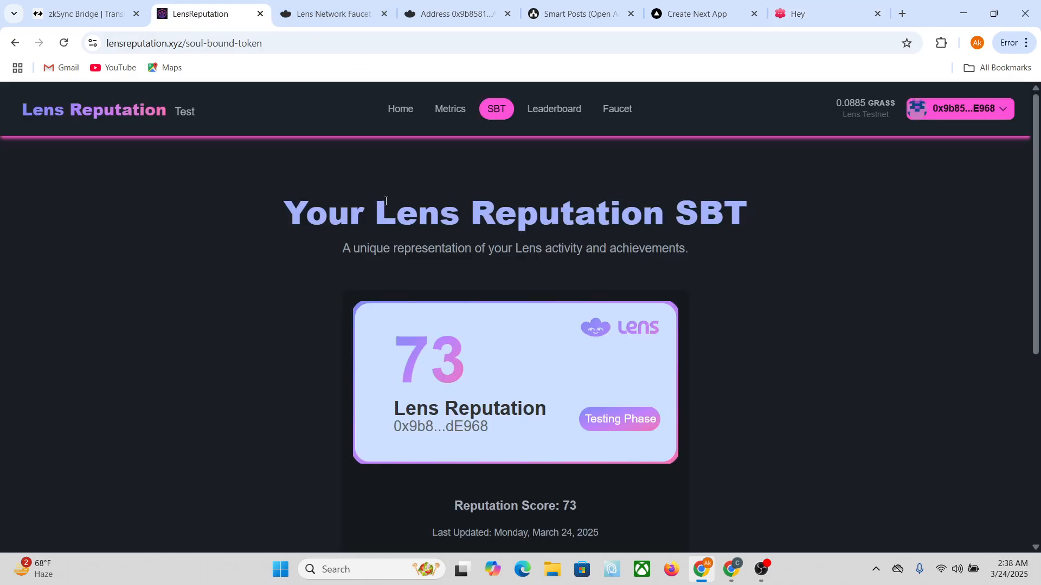
scroll(555, 237, "down", 3)
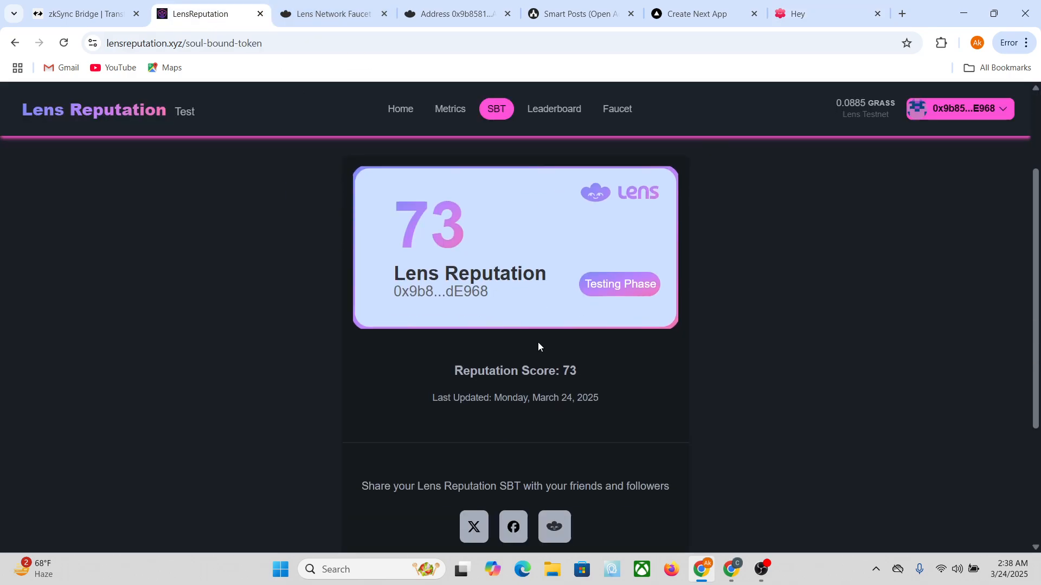
scroll(538, 342, "up", 3)
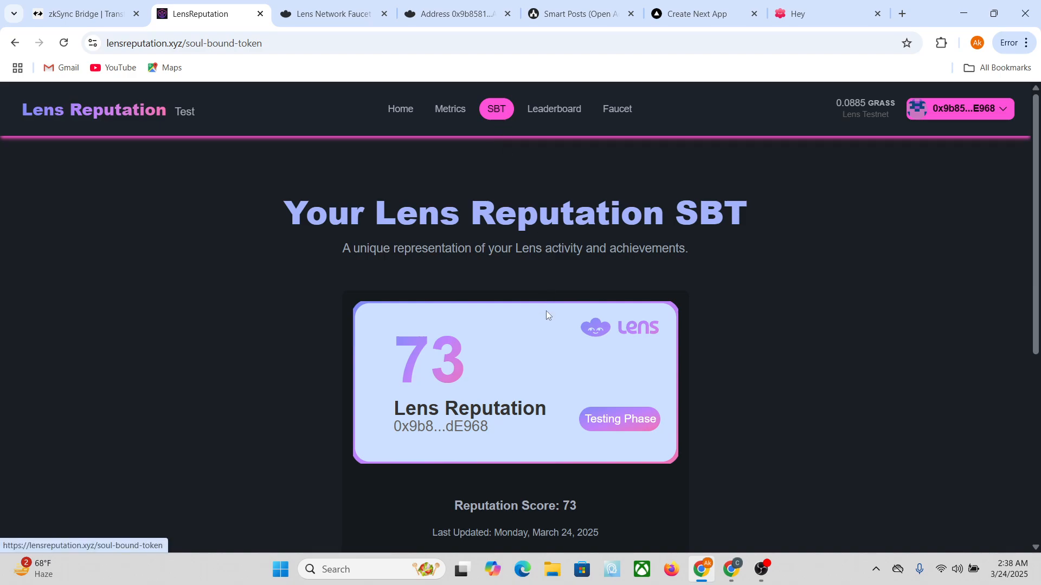
scroll(544, 344, "down", 1)
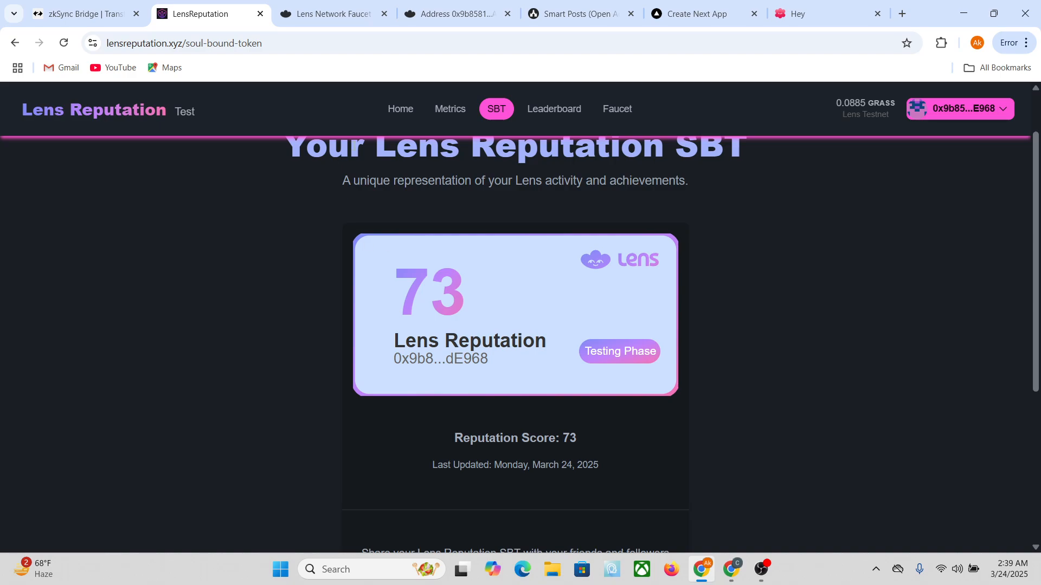
Step: Open the Lens Agora site and connect the MetaMask wallet to it, approving the connection request
left_click(665, 13)
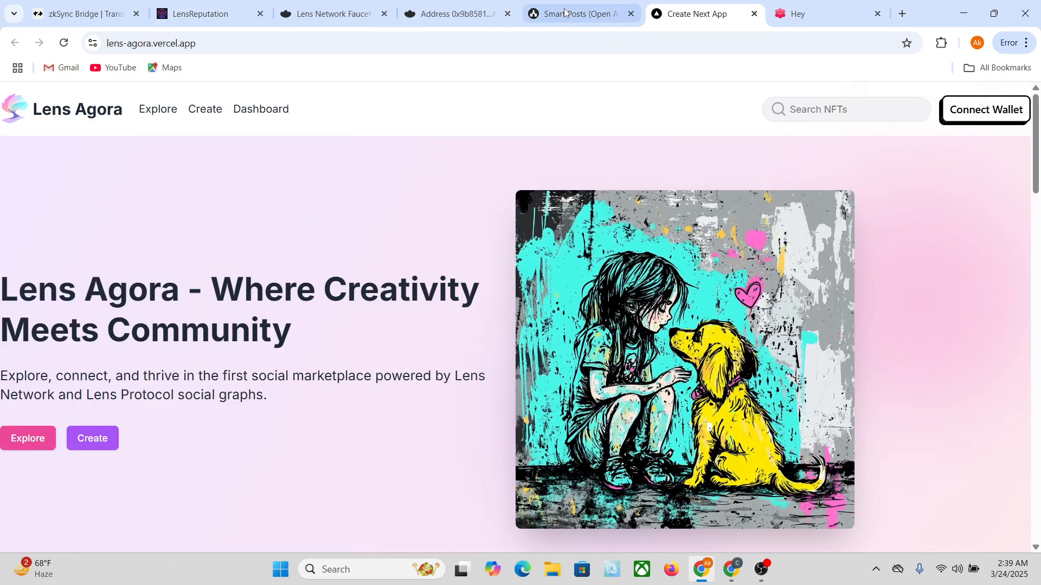
left_click(555, 8)
left_click(676, 12)
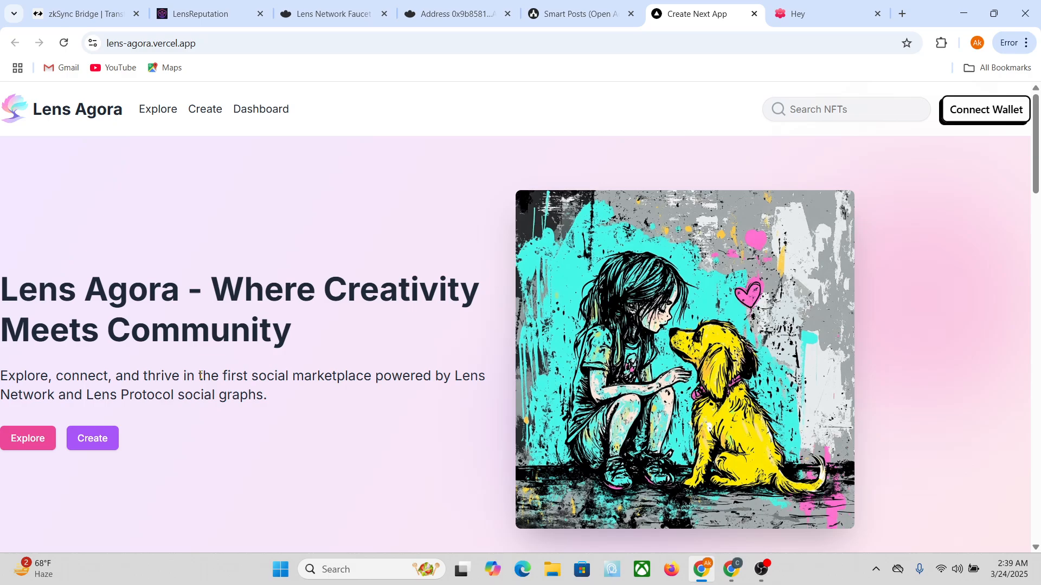
left_click(984, 109)
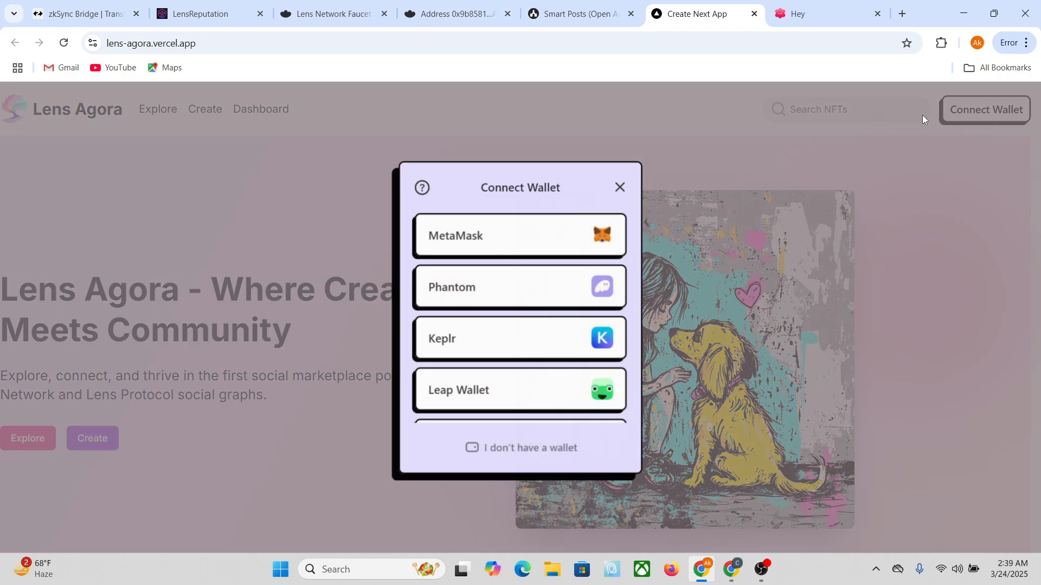
left_click(525, 242)
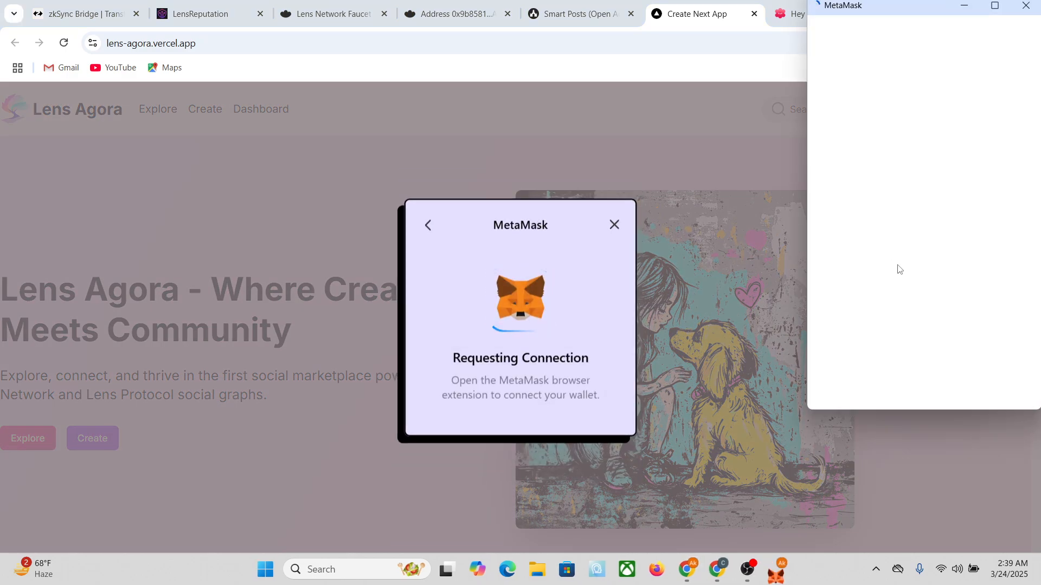
left_click(973, 379)
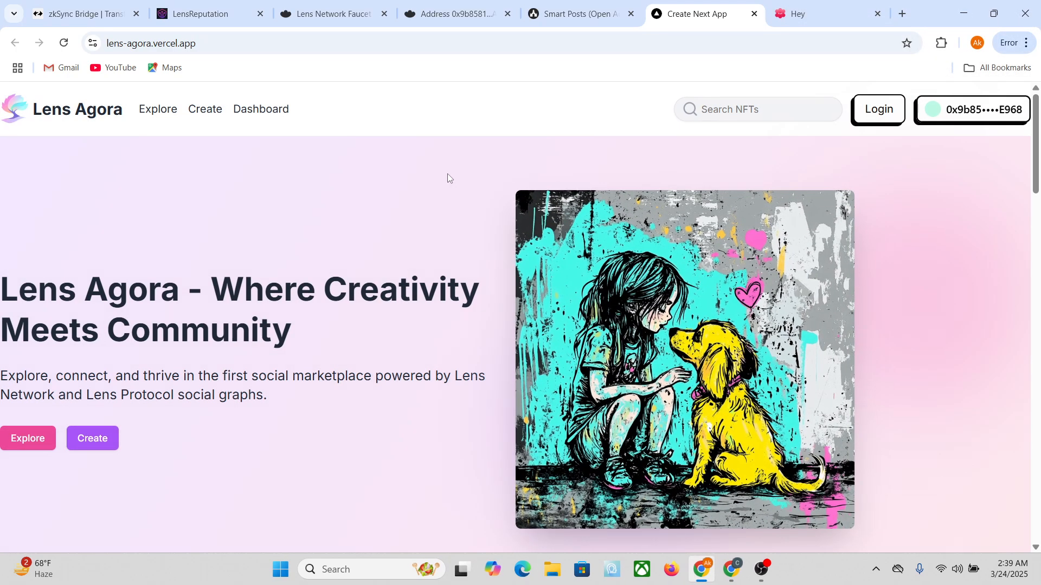
Step: Try to log in to Lens Agora by creating a new profile
left_click(896, 112)
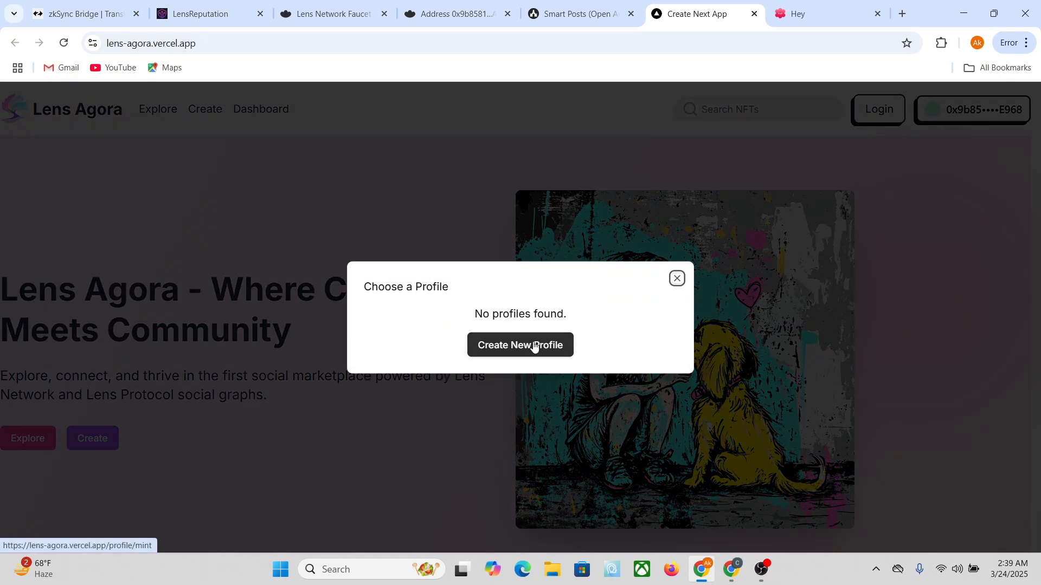
left_click(535, 346)
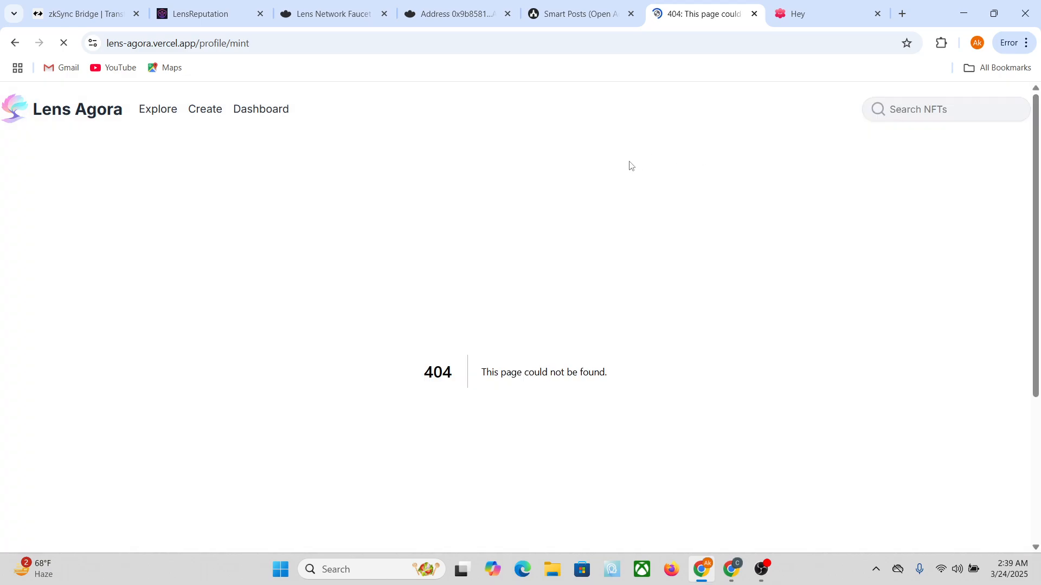
Step: Start creating a new NFT contract on Lens Agora with the name "crypto bangla" and the symbol "cb"
left_click(199, 111)
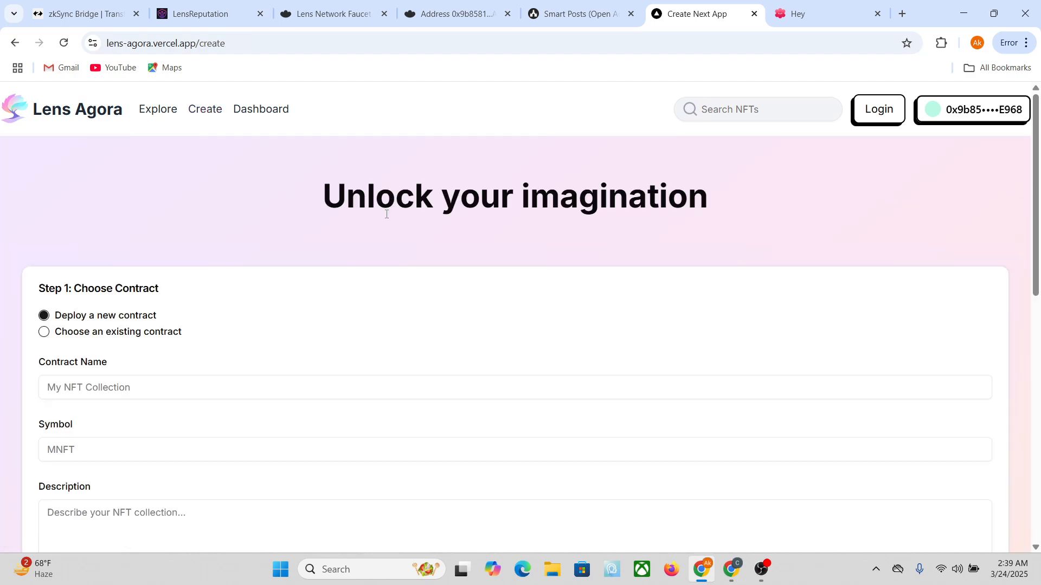
scroll(200, 295, "down", 1)
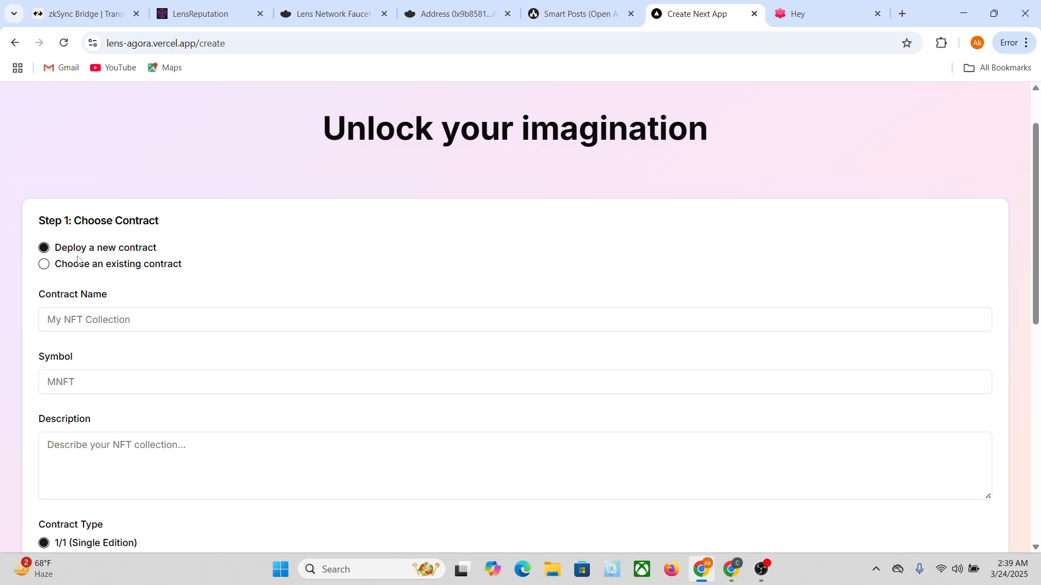
left_click(101, 320)
type("cb")
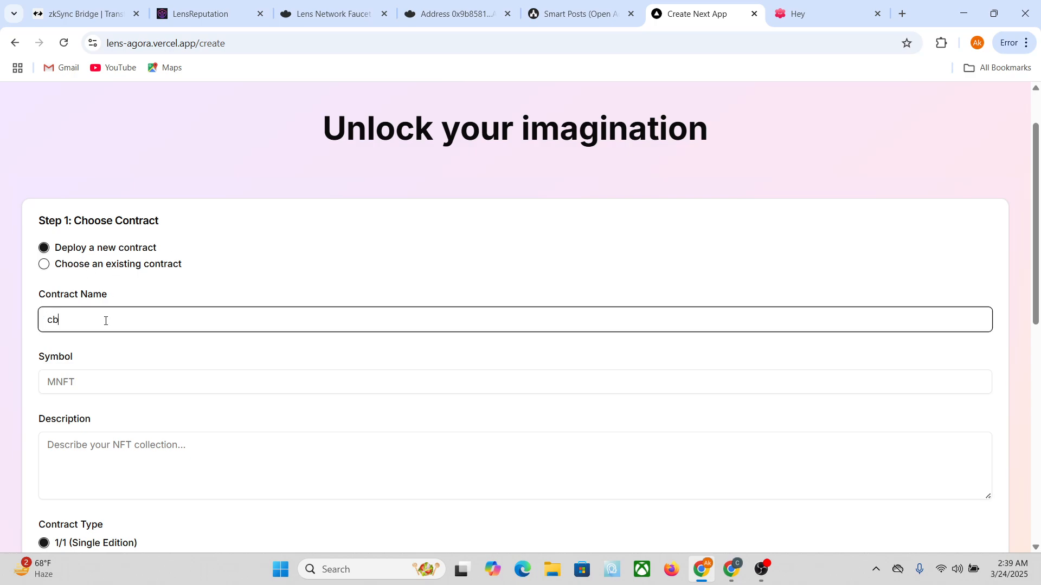
key("BackSpace")
key("BackSpace")
type("crypto bangla")
left_click(120, 375)
type("cb")
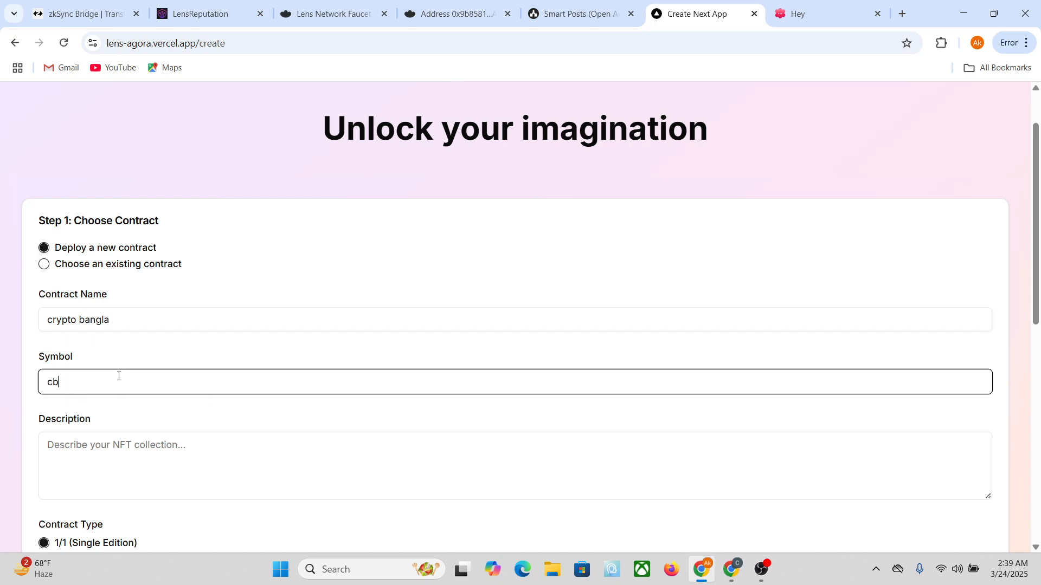
Step: Enter "lets grow together" as the contract description and upload the hooded-figure picture from the bull folder as its image
scroll(117, 363, "down", 2)
left_click(126, 331)
type("let")
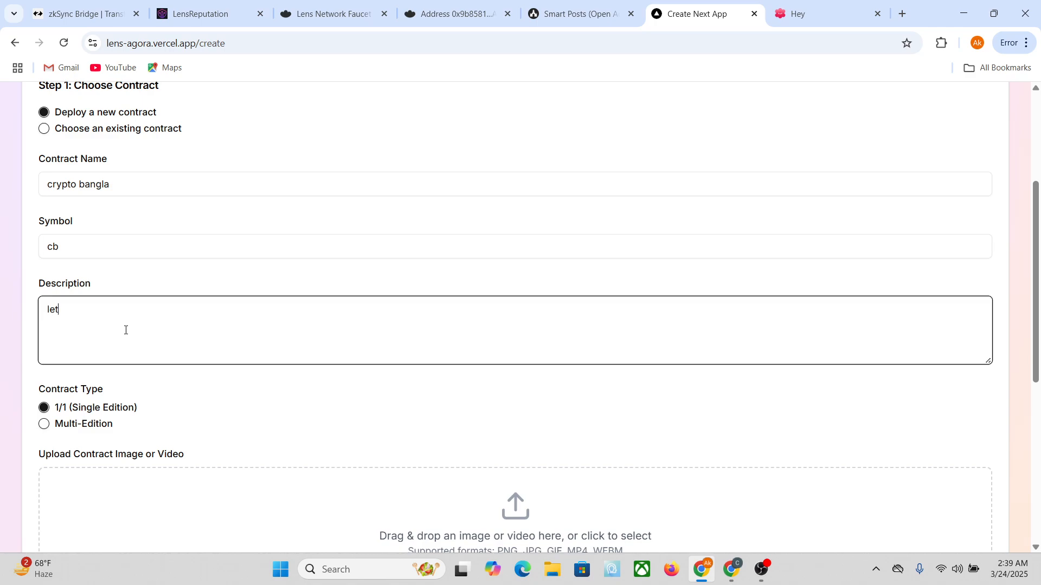
type("s grow together")
scroll(136, 398, "down", 2)
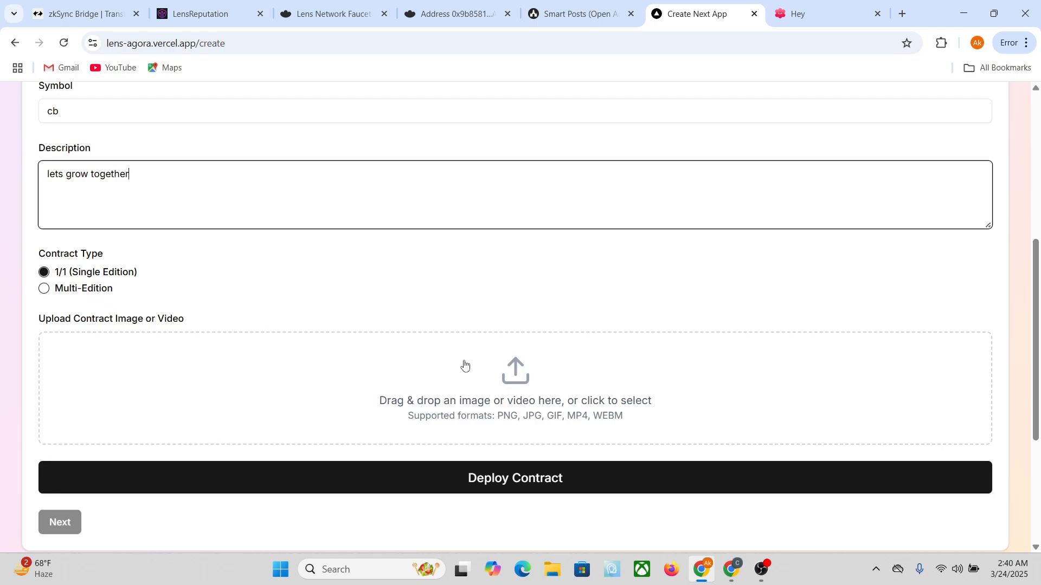
left_click(515, 394)
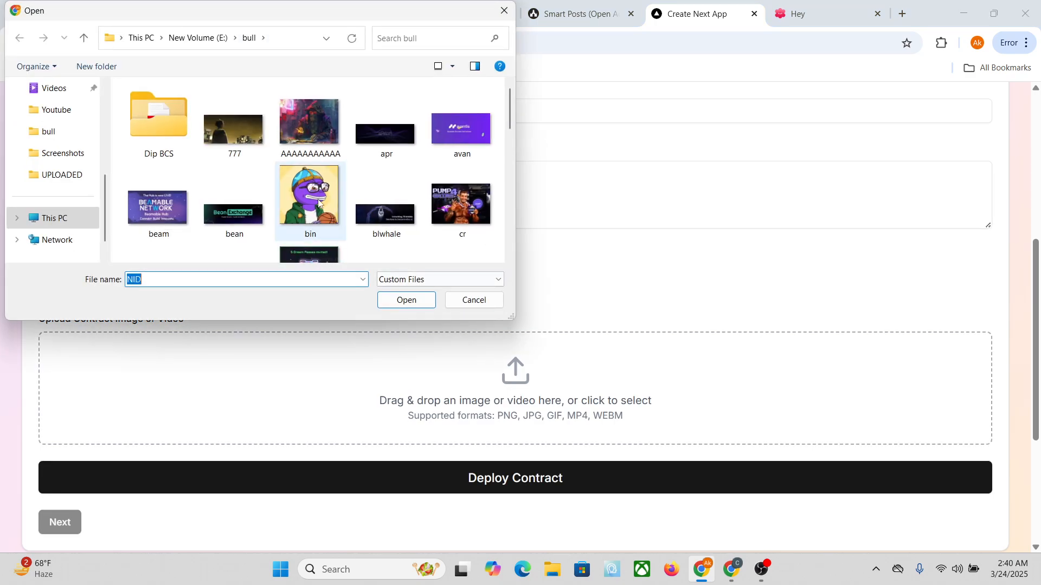
left_click(310, 122)
left_click(412, 300)
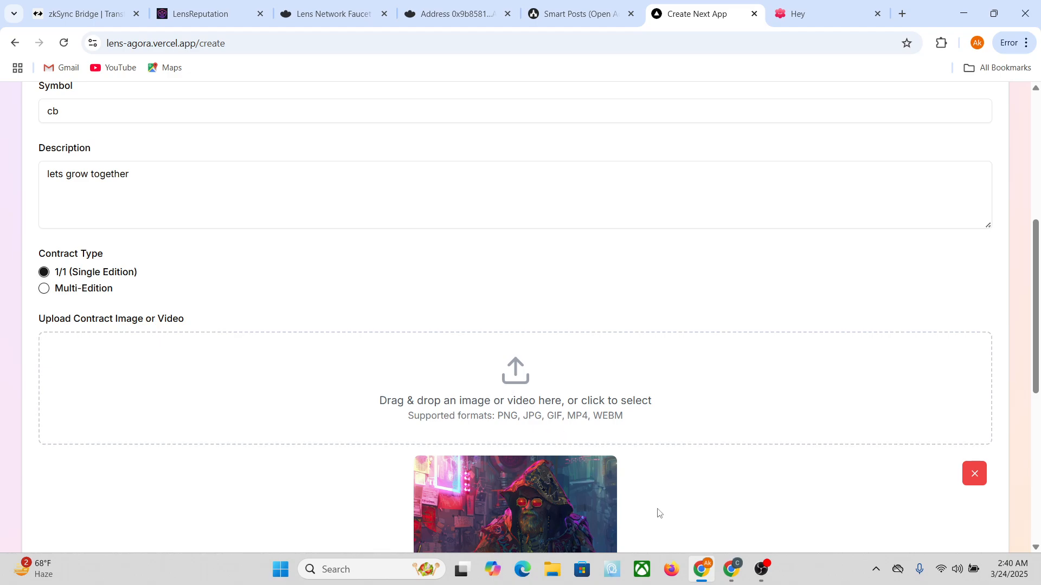
Step: Try to deploy the contract, reviewing the form and checking the browser's wallet extensions while it is processed
scroll(659, 504, "down", 3)
left_click(577, 431)
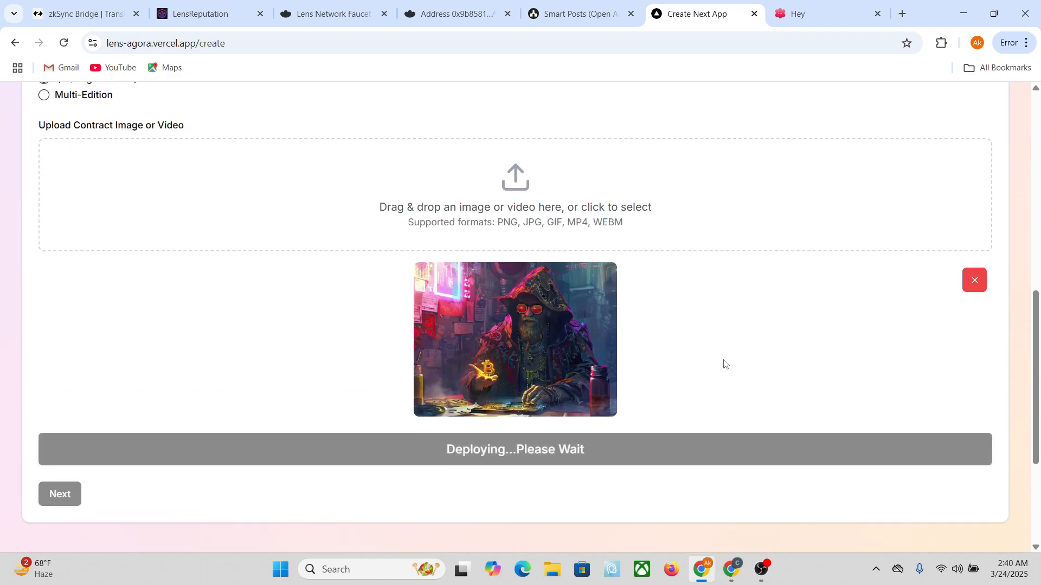
scroll(716, 364, "up", 4)
scroll(707, 365, "up", 5)
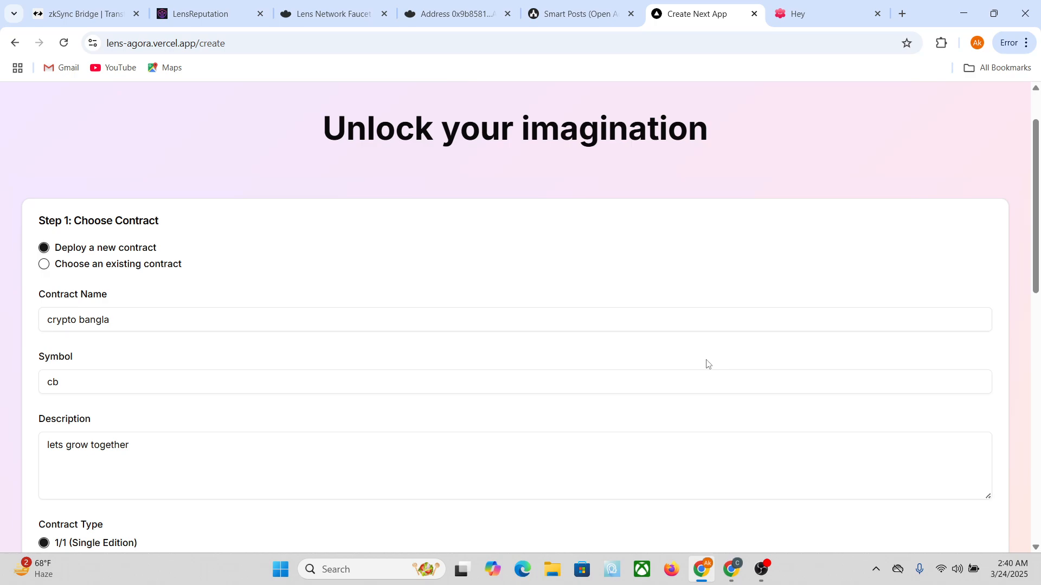
scroll(707, 363, "up", 2)
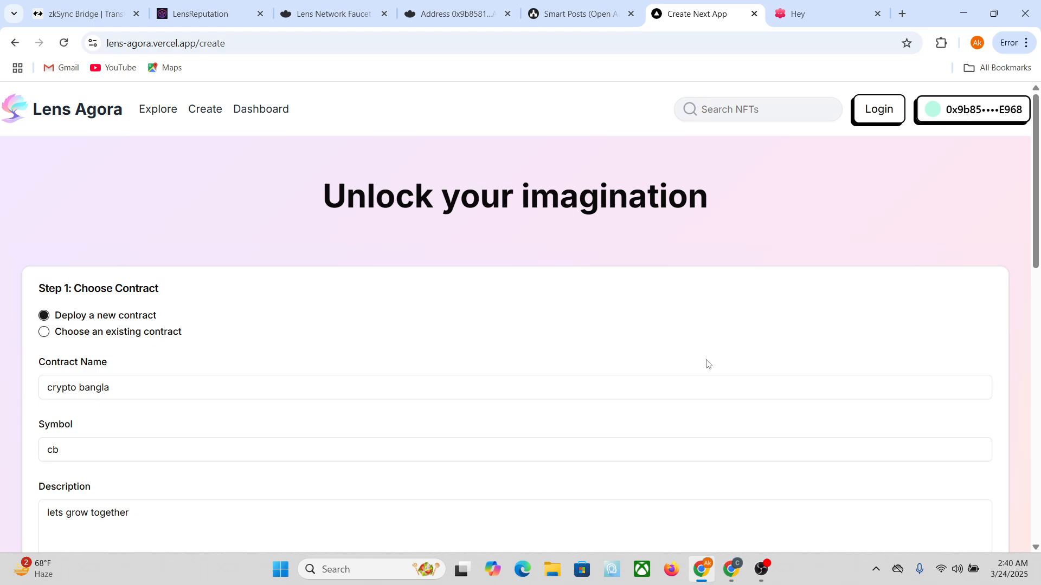
scroll(705, 339, "down", 13)
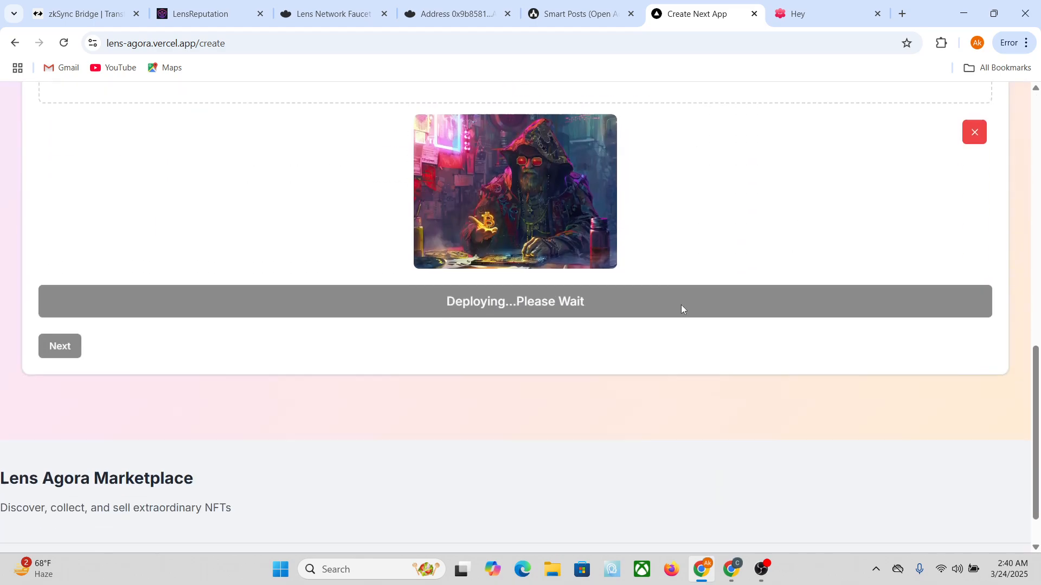
scroll(681, 305, "down", 1)
left_click(941, 43)
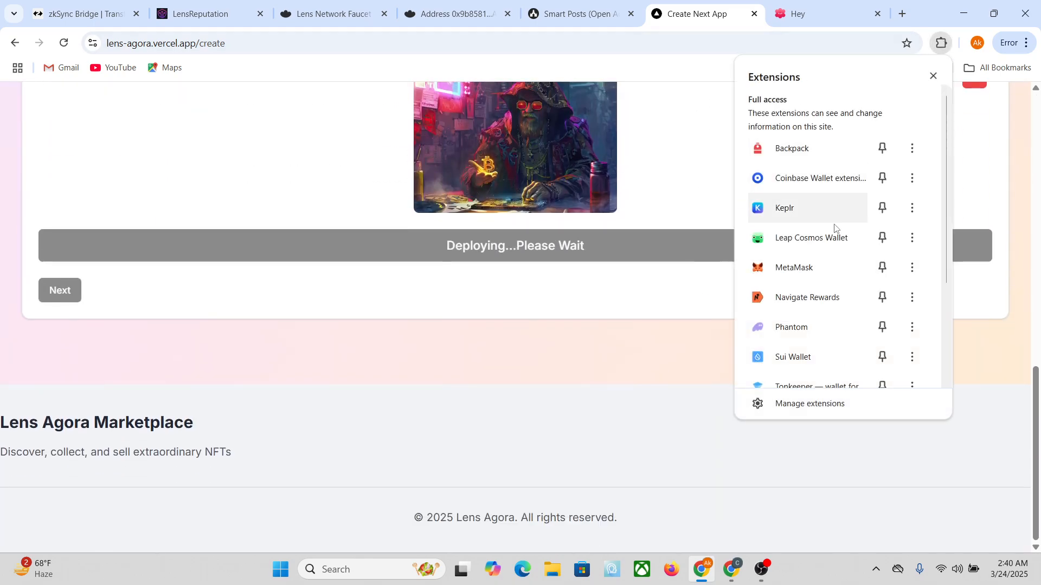
left_click(549, 415)
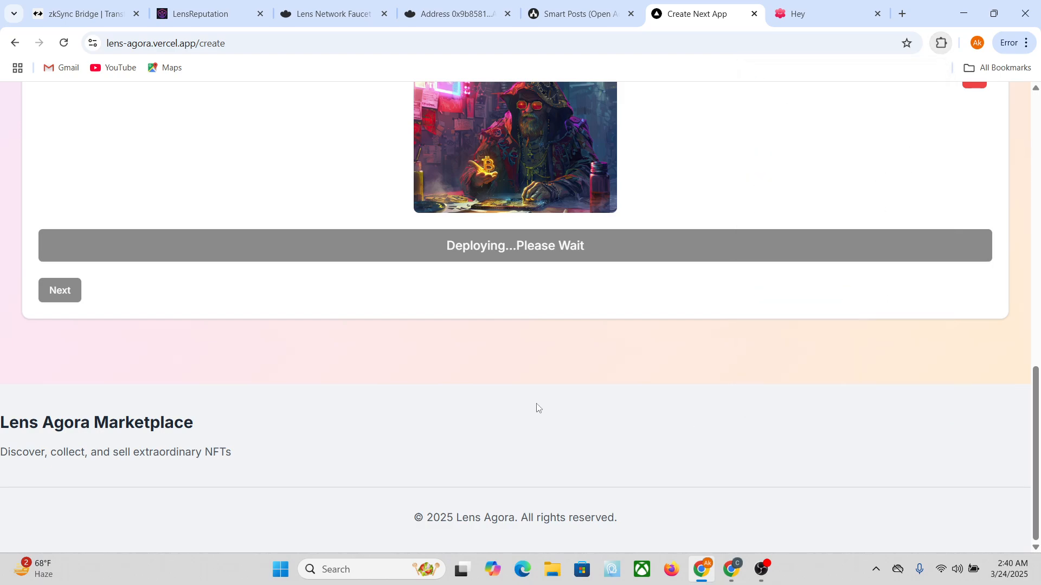
Step: Browse the NFT listings on Lens Agora's Explore page, then close the site
scroll(488, 402, "up", 14)
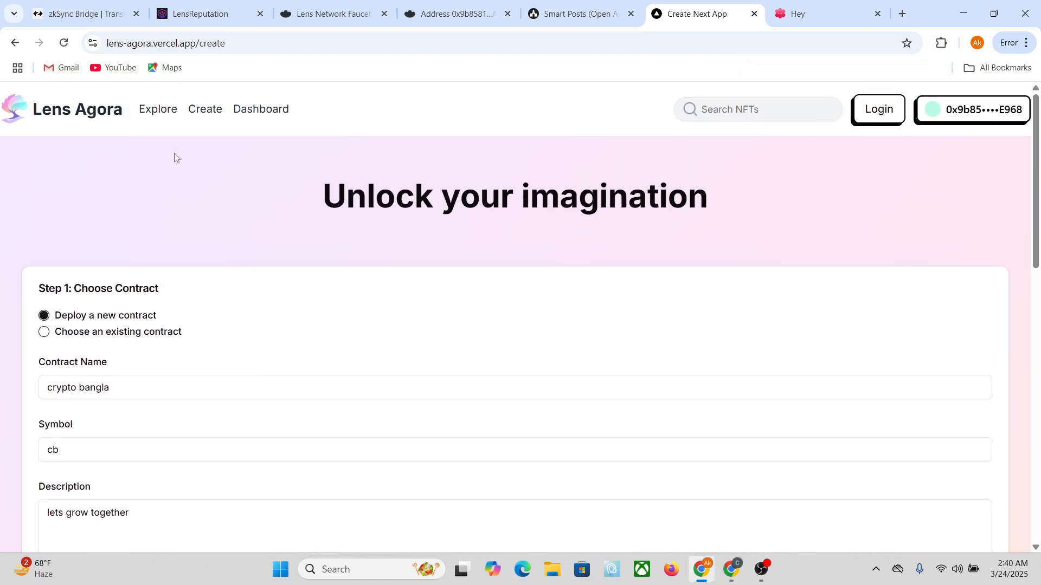
left_click(169, 119)
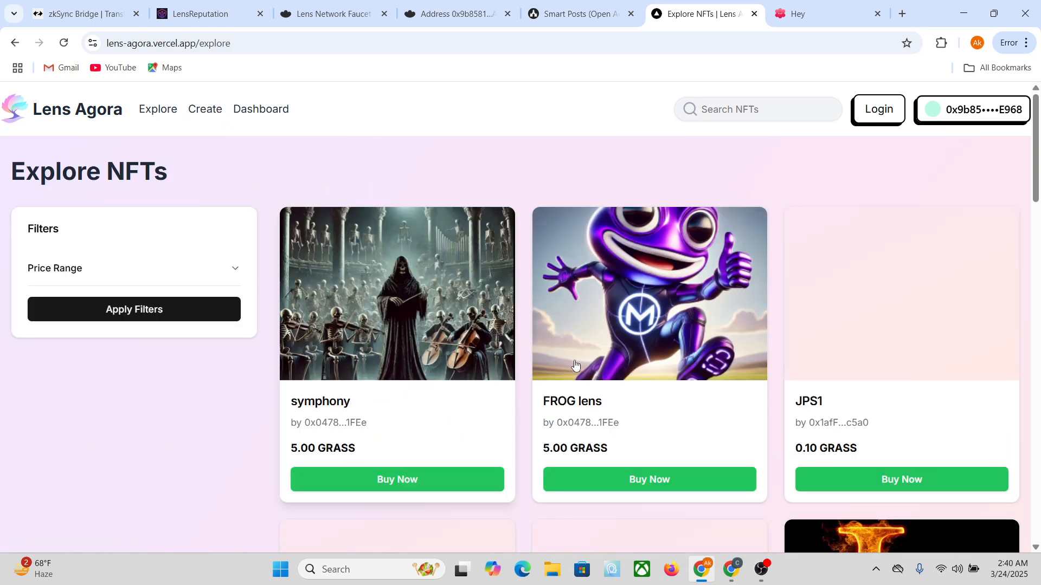
scroll(575, 368, "down", 4)
scroll(771, 298, "down", 3)
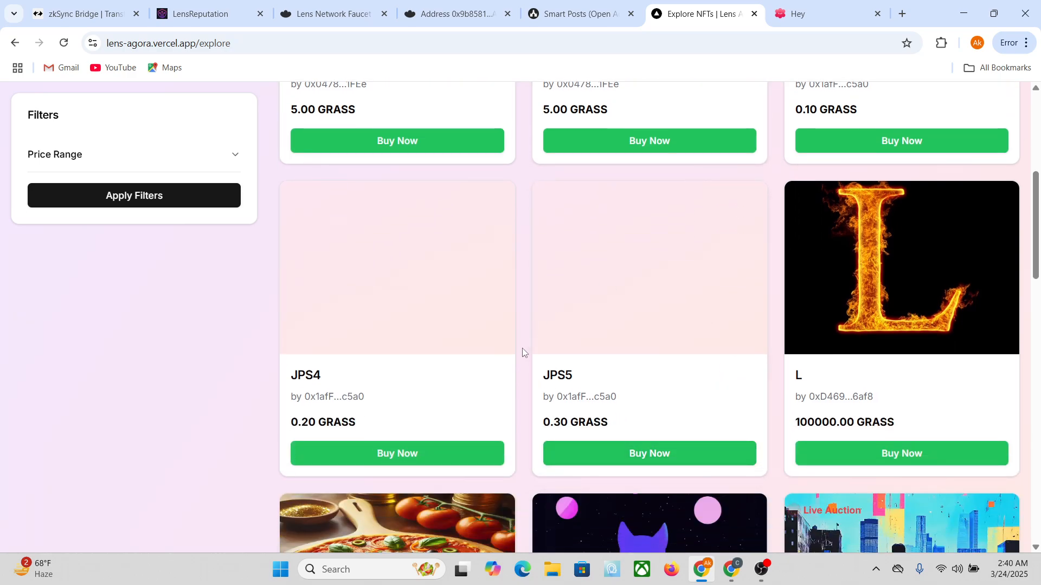
scroll(529, 342, "up", 7)
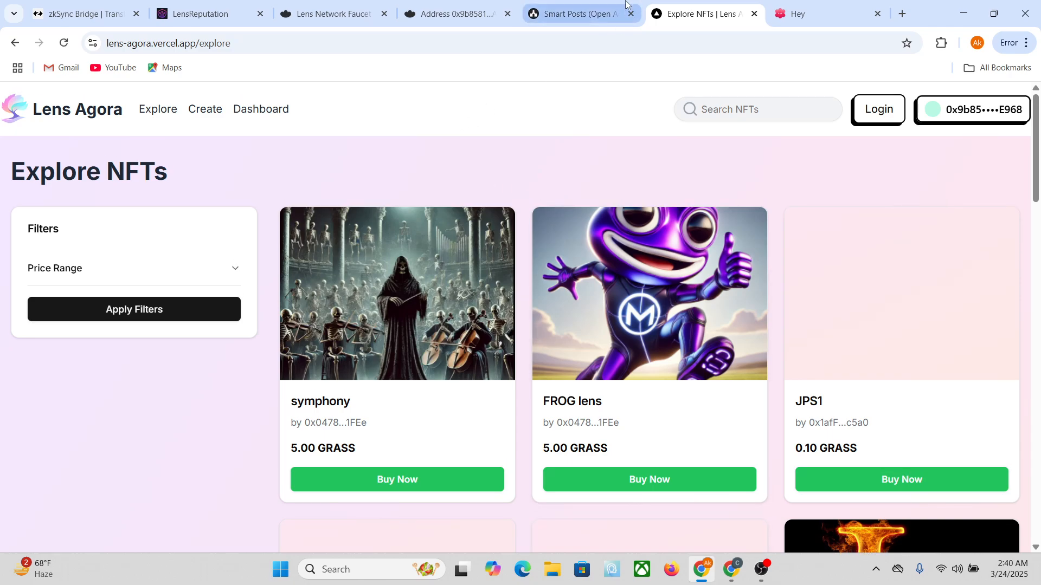
left_click(754, 14)
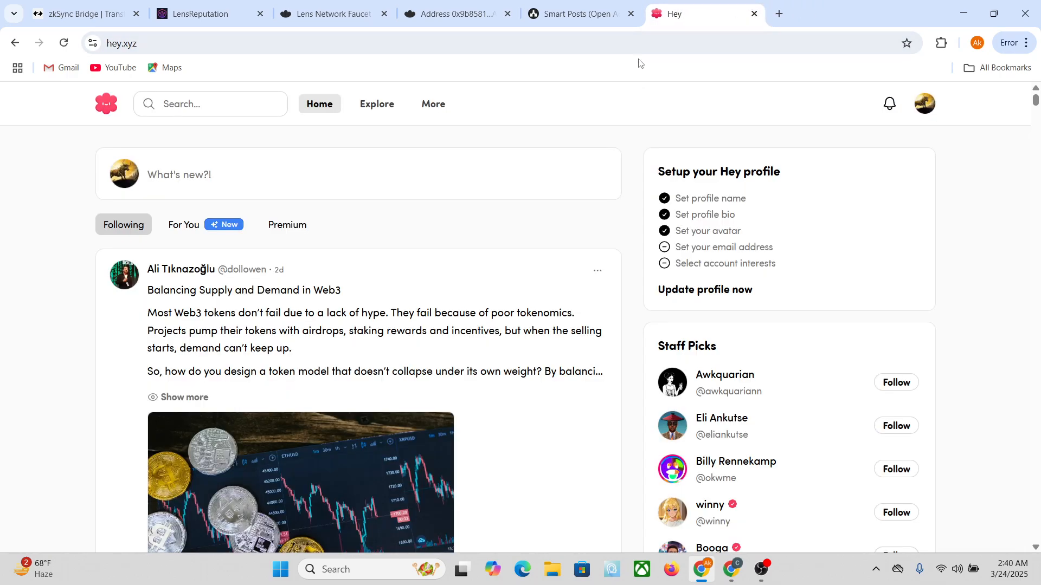
Step: Look through today's browsing history for previously visited Lens task pages, then close the history
left_click(779, 14)
key("ctrl+h")
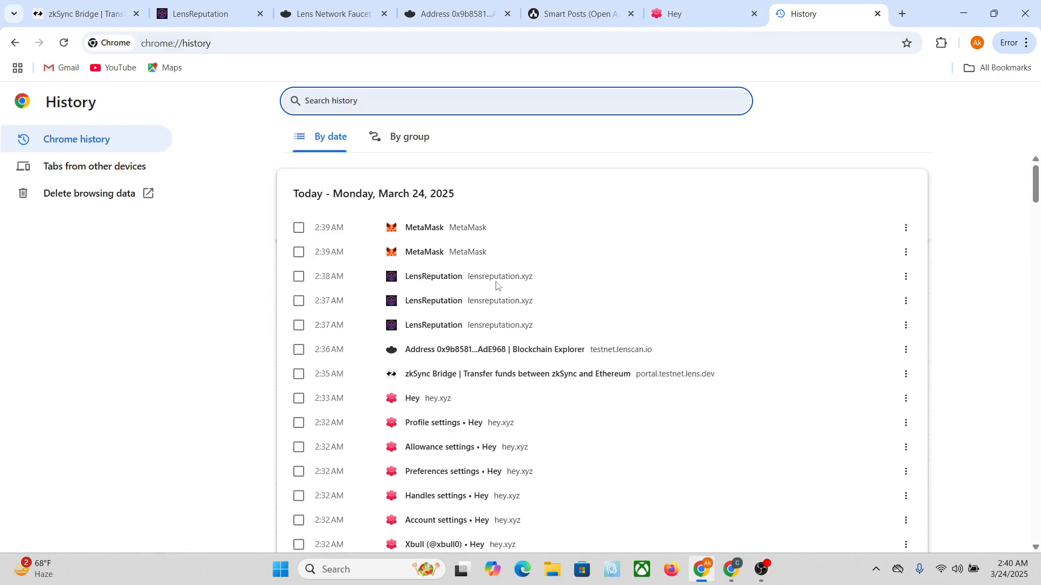
scroll(458, 297, "down", 5)
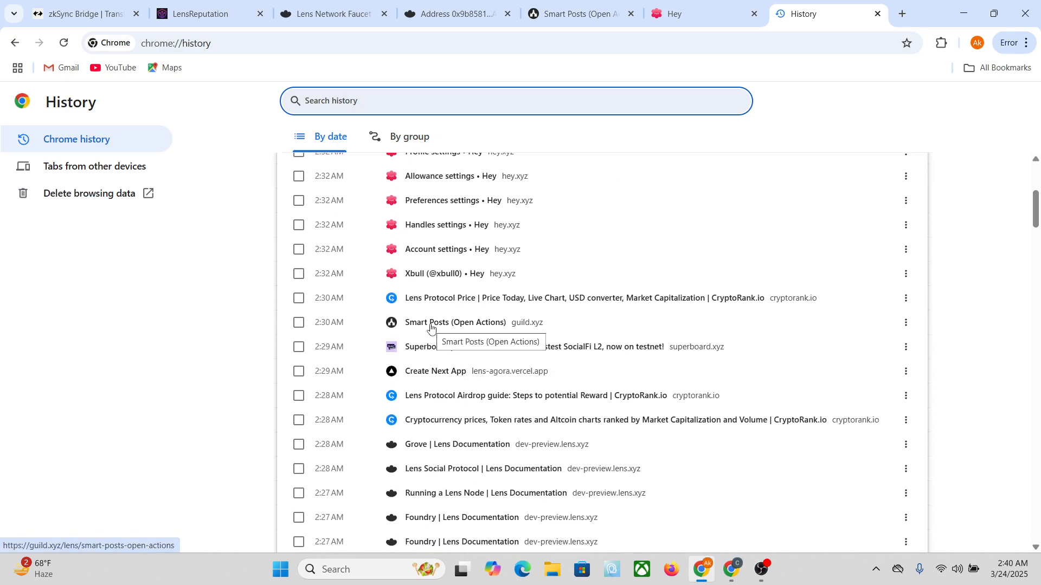
scroll(445, 347, "down", 3)
scroll(472, 401, "up", 8)
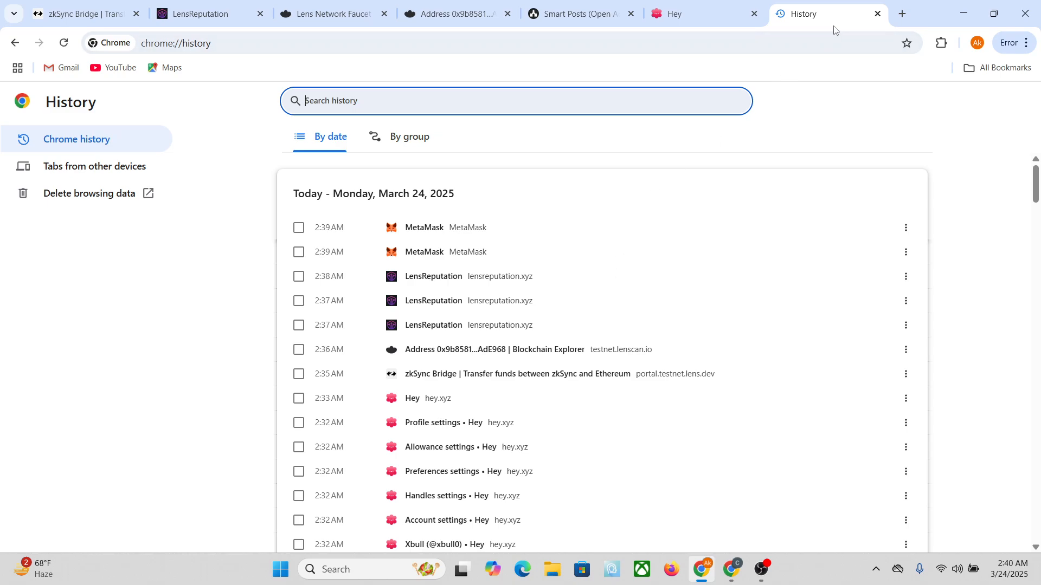
left_click(877, 14)
Step: Review the Lens Builder role requirements on the Smart Posts (Open Actions) page of Guild
left_click(641, 16)
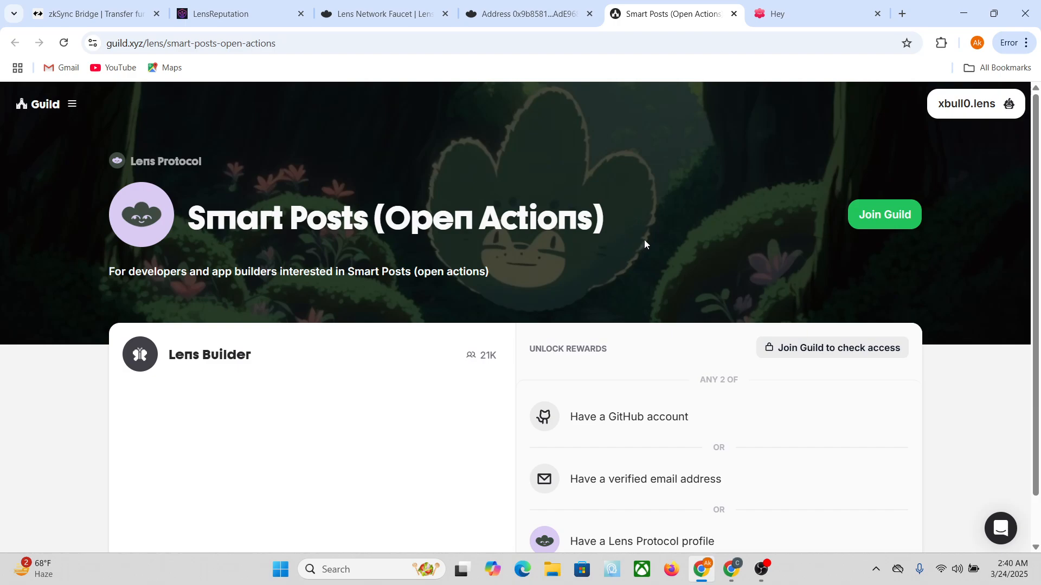
scroll(645, 243, "down", 1)
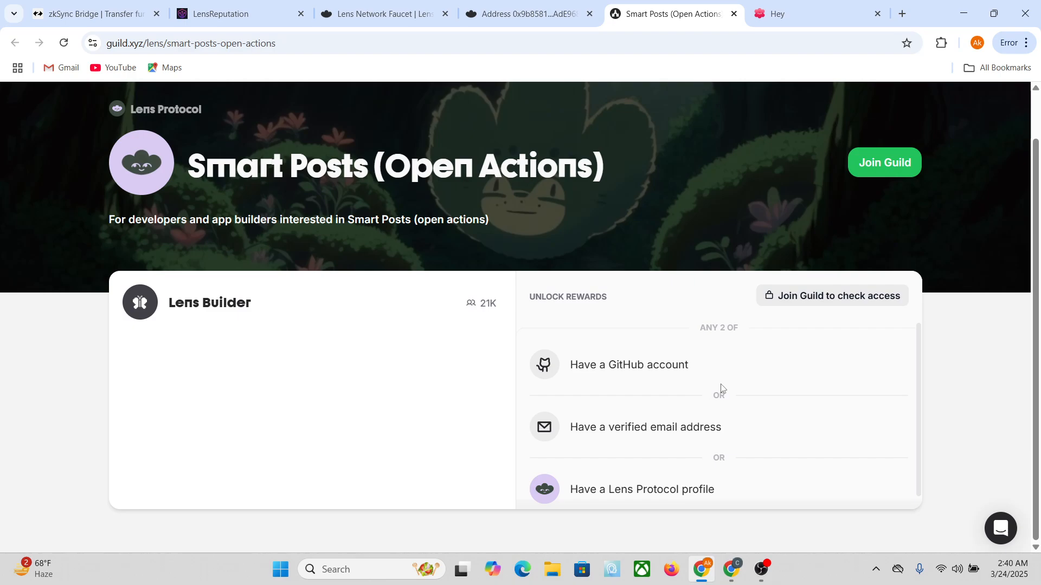
scroll(728, 428, "down", 1)
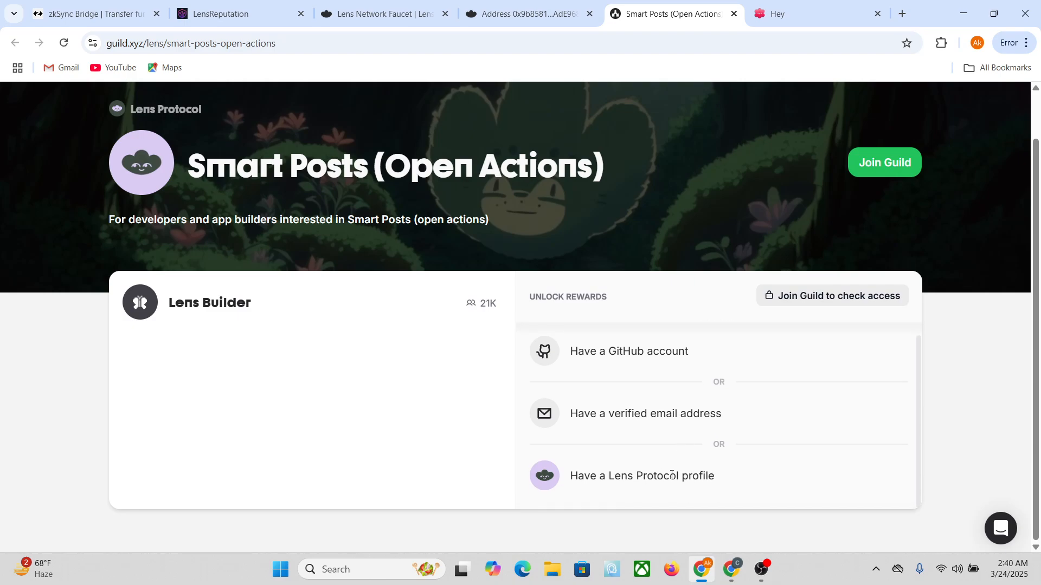
scroll(644, 373, "up", 1)
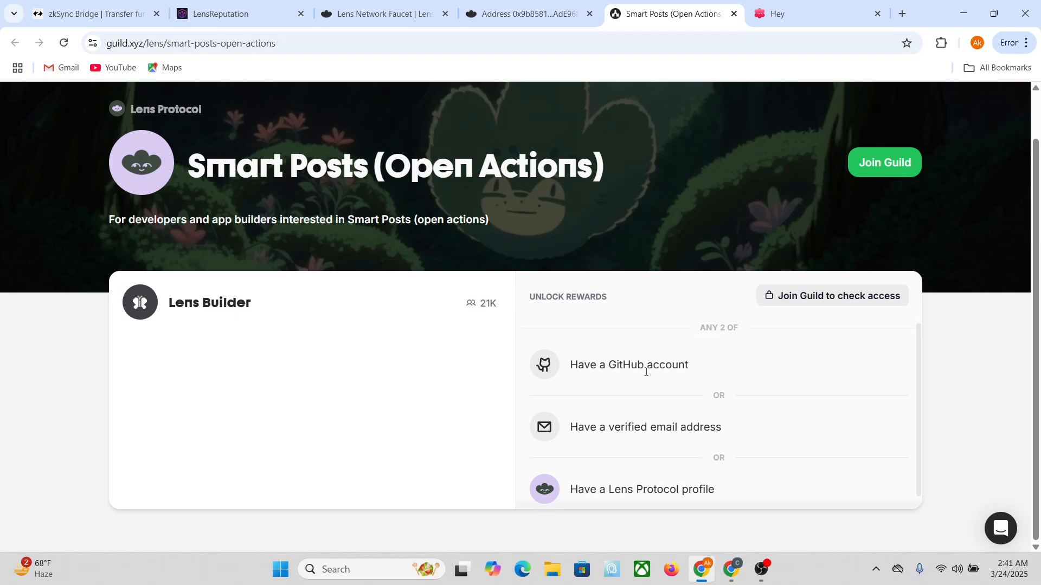
Step: Start joining the Lens Protocol guild and try to connect the X account by authorizing Guild.xyz, closing the join form
left_click(876, 170)
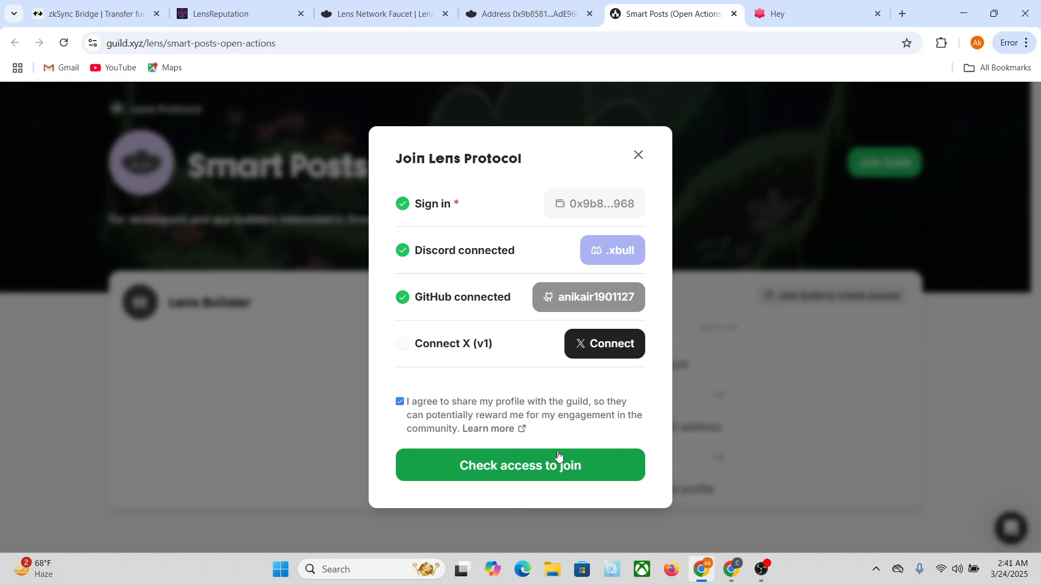
left_click(585, 350)
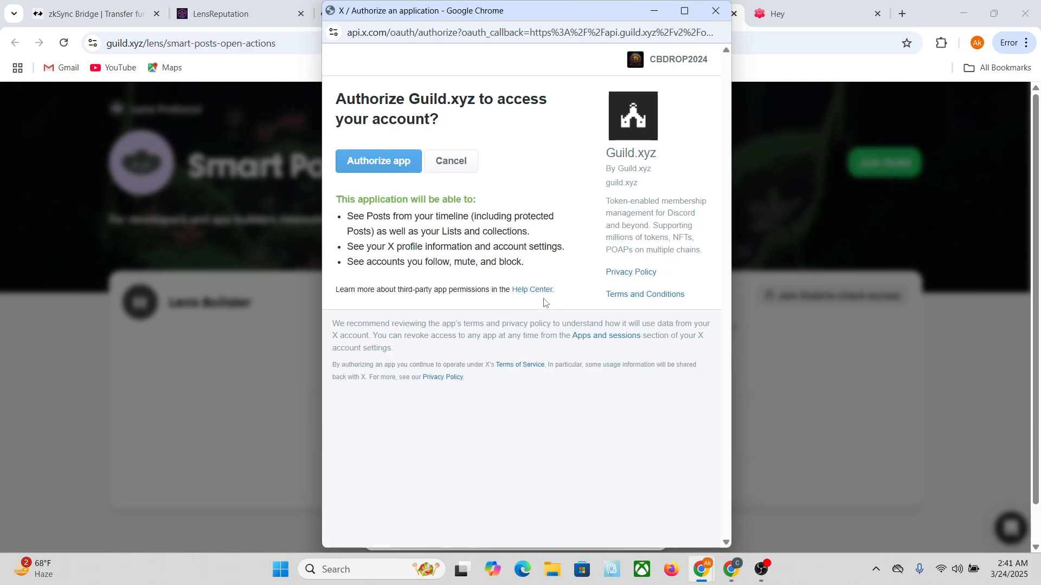
left_click(373, 169)
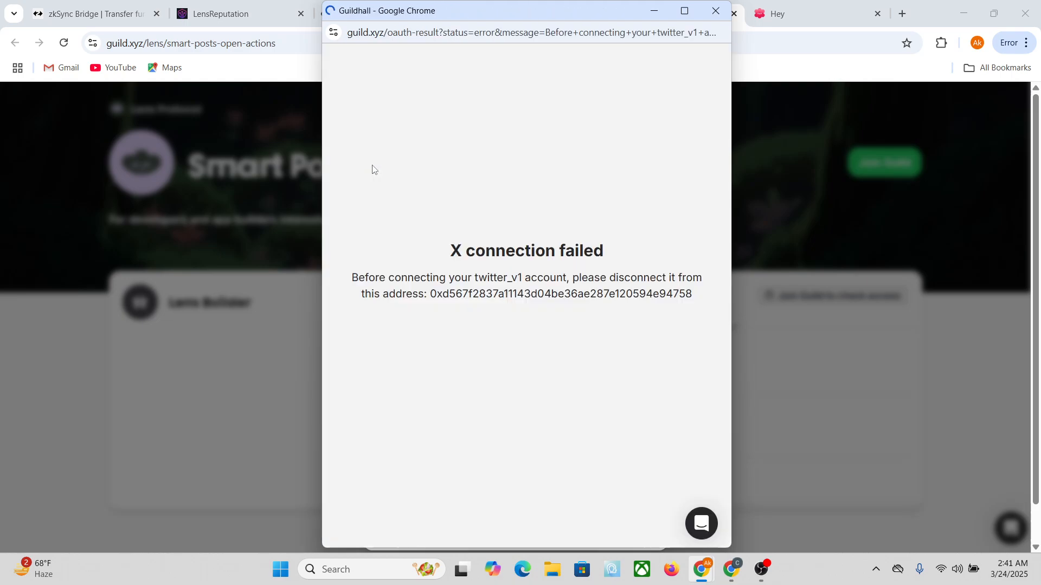
left_click(715, 12)
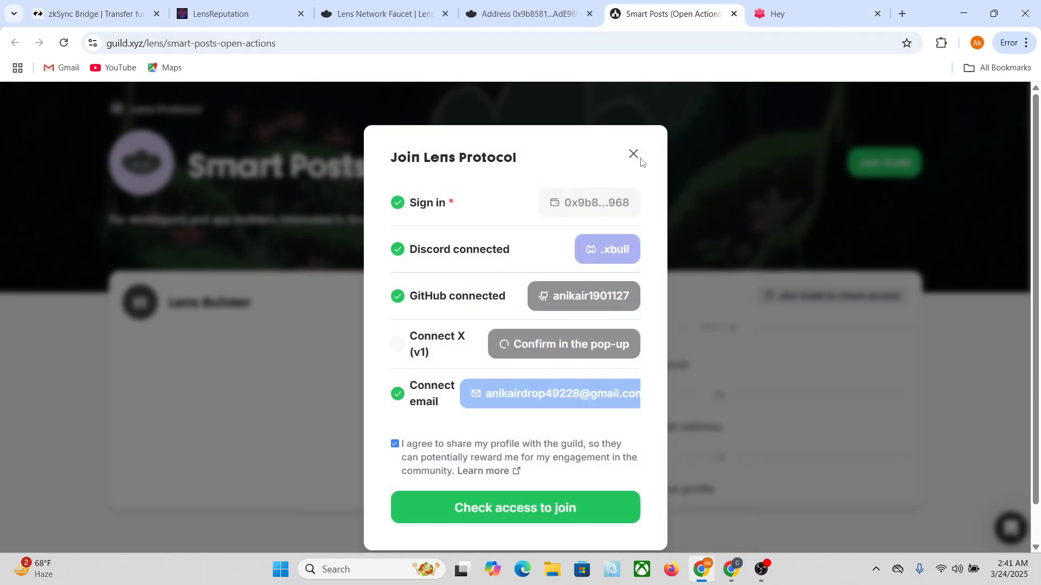
left_click(630, 160)
Step: Try to join the Lens Protocol guild by checking access with the already connected accounts, closing the form
left_click(864, 172)
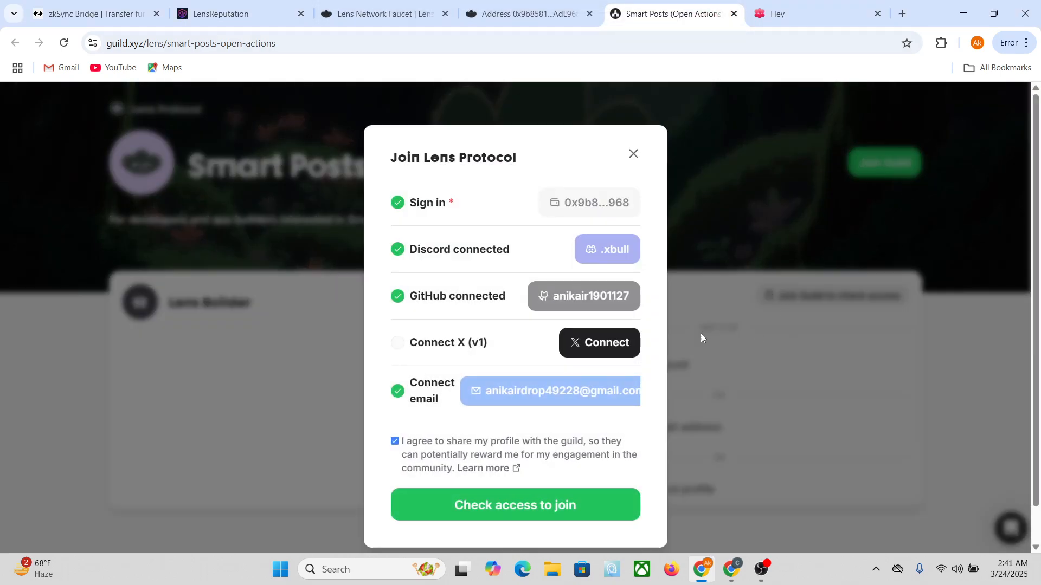
left_click(580, 514)
left_click(634, 154)
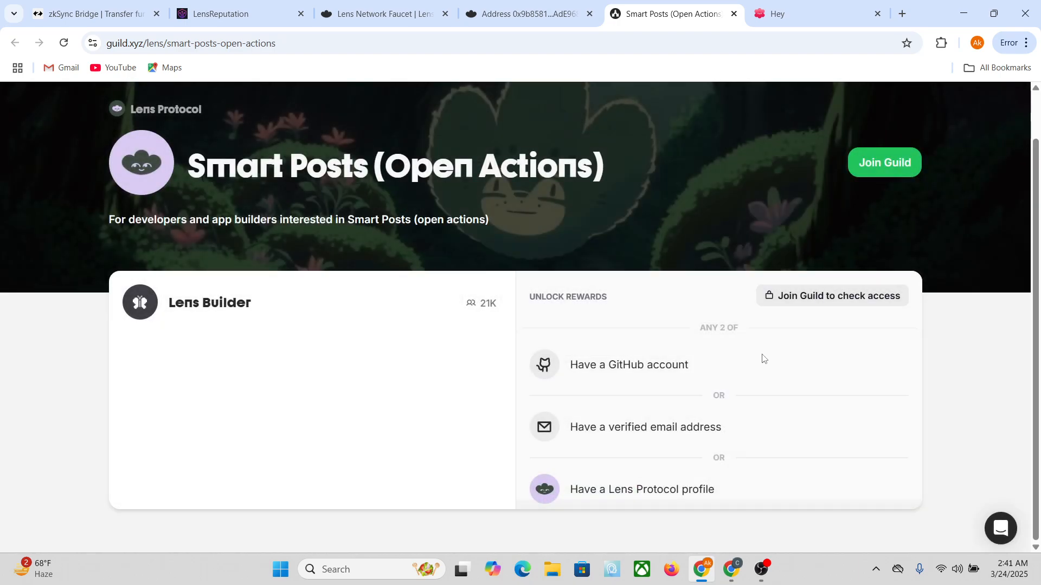
Step: Review the open Hey home feed, the guild's Lens Builder requirements and the wallet's address details on Lenscan
left_click(784, 4)
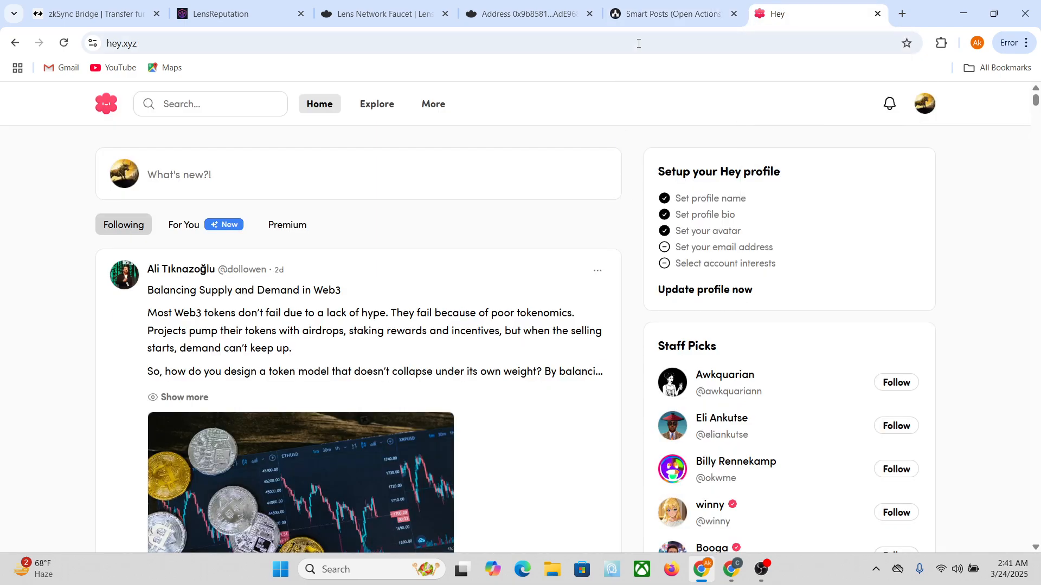
left_click(646, 22)
scroll(655, 421, "down", 1)
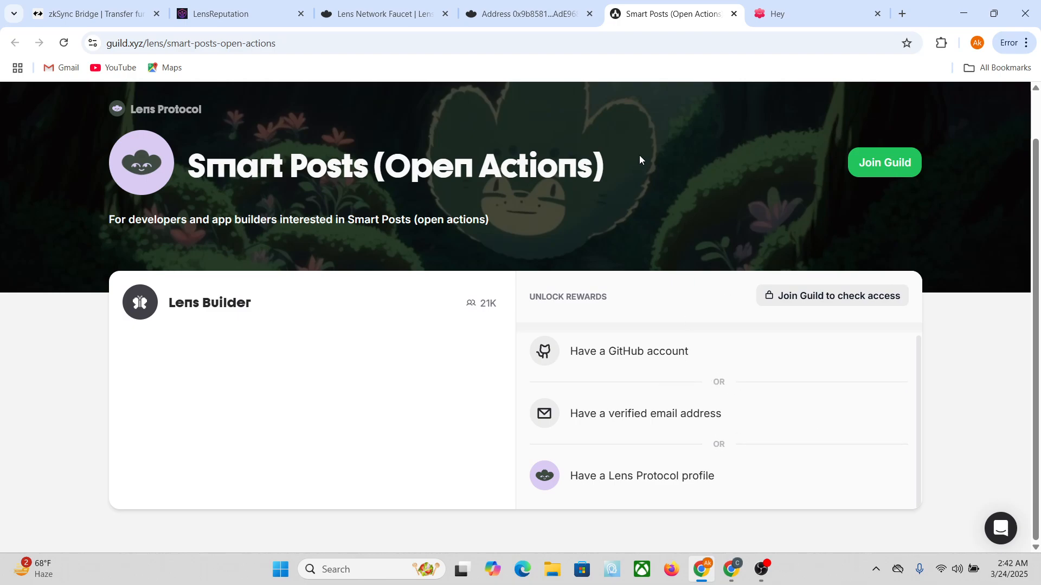
left_click(537, 16)
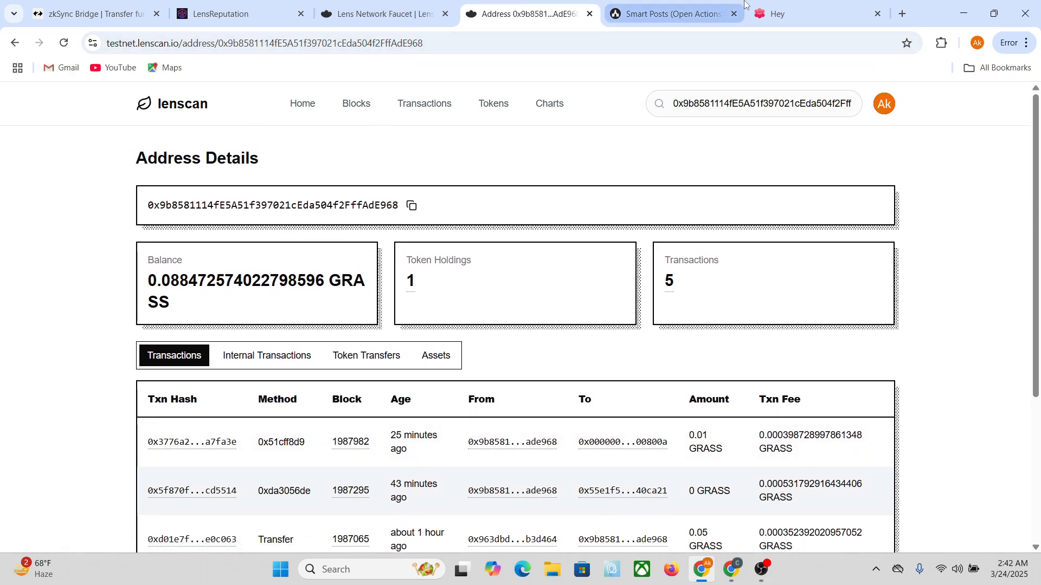
left_click(781, 14)
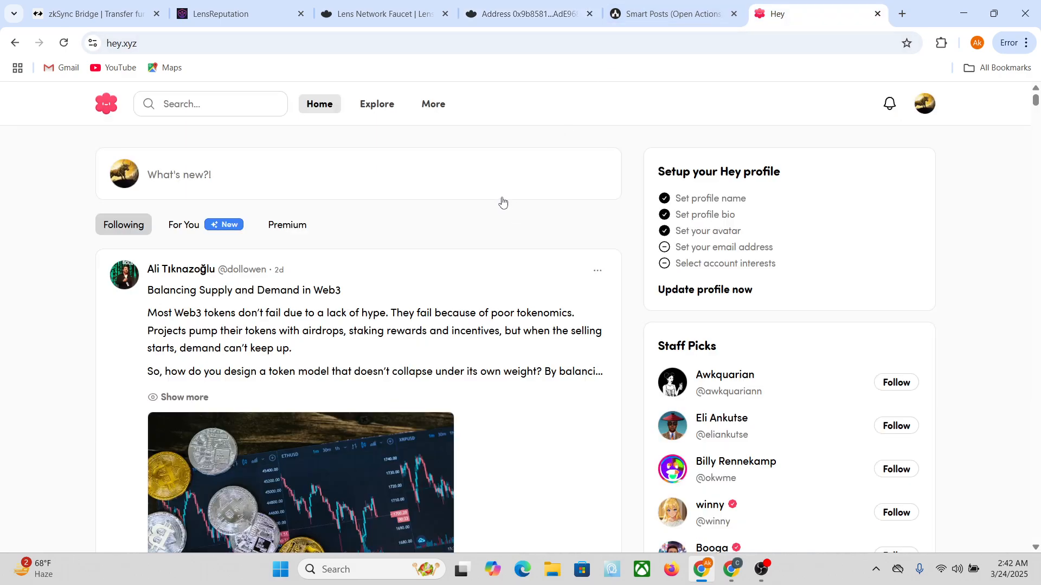
Step: Find the Using Lens Chain documentation page in the browsing history and open it
left_click(900, 12)
key("ctrl+h")
scroll(480, 385, "down", 7)
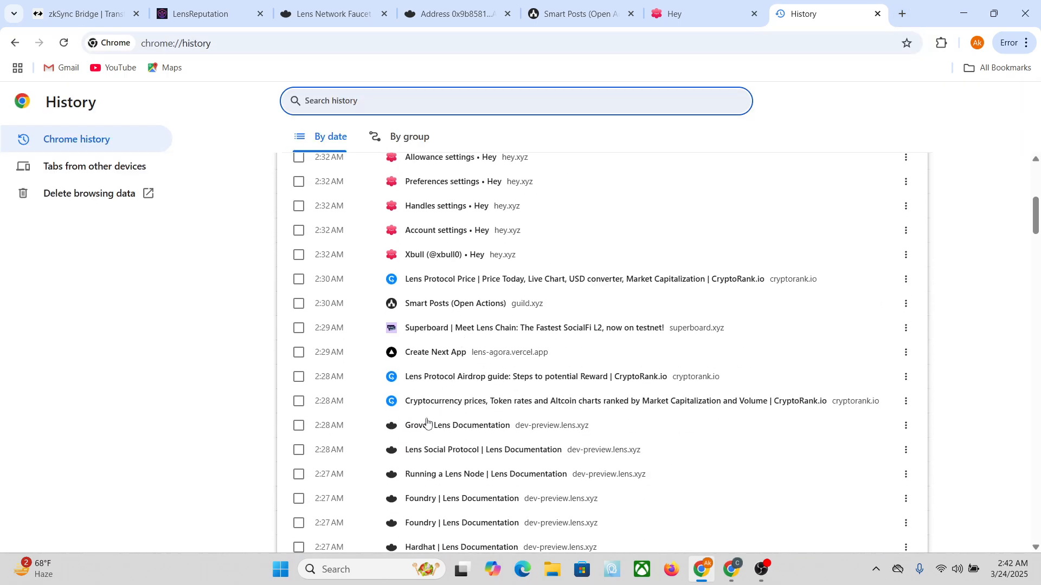
scroll(436, 452, "down", 1)
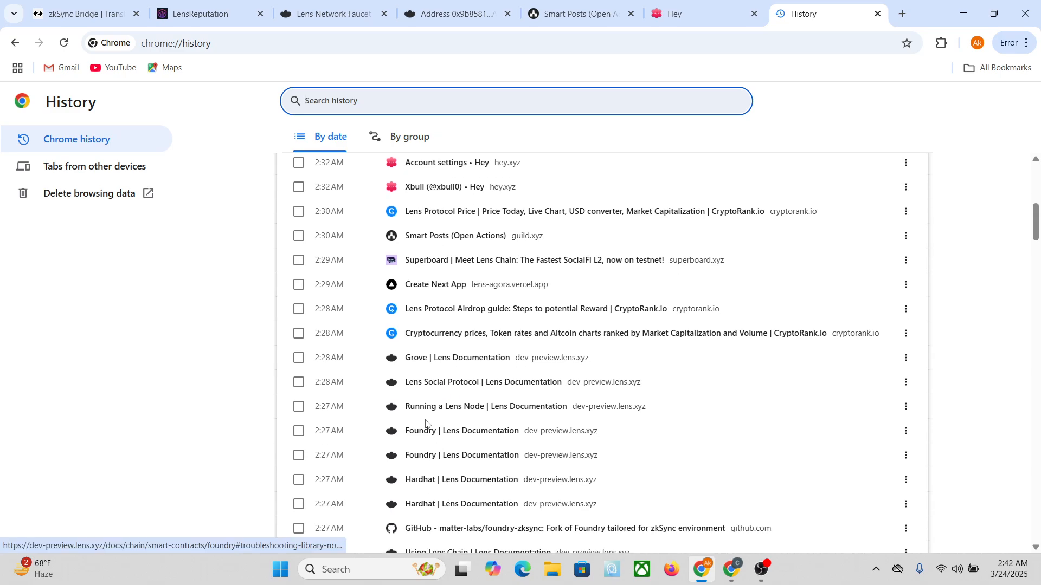
scroll(434, 449, "down", 1)
left_click(439, 487)
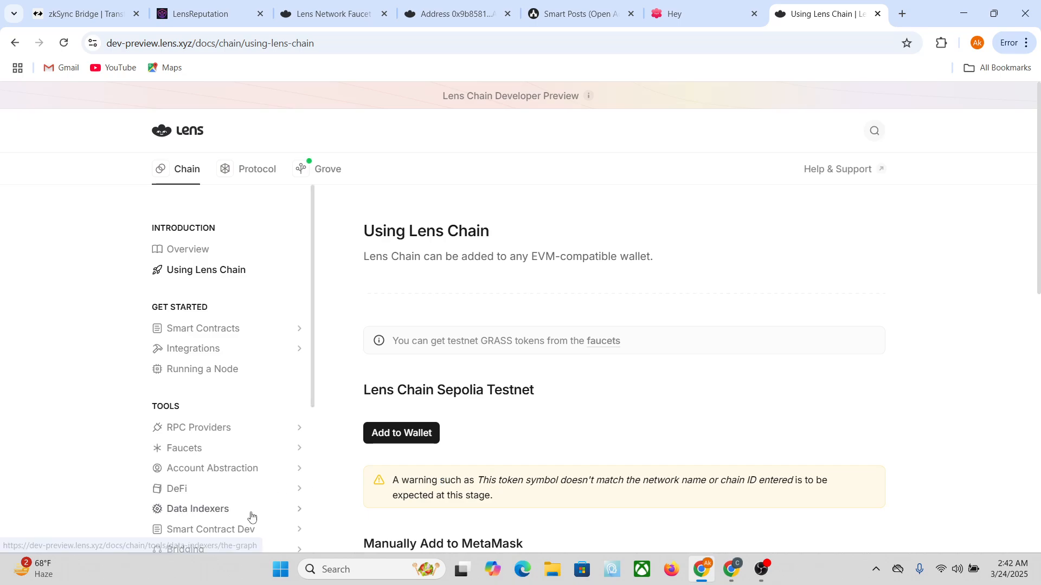
Step: Look through the Hardhat smart contract guide and the Running a Lens Node setup instructions in the Lens documentation
left_click(260, 341)
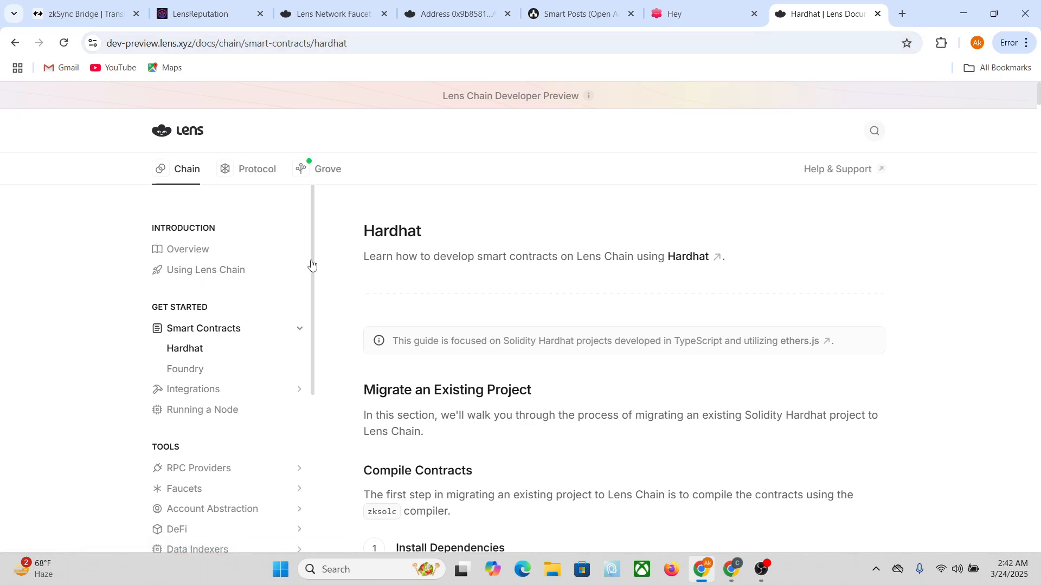
scroll(136, 374, "down", 3)
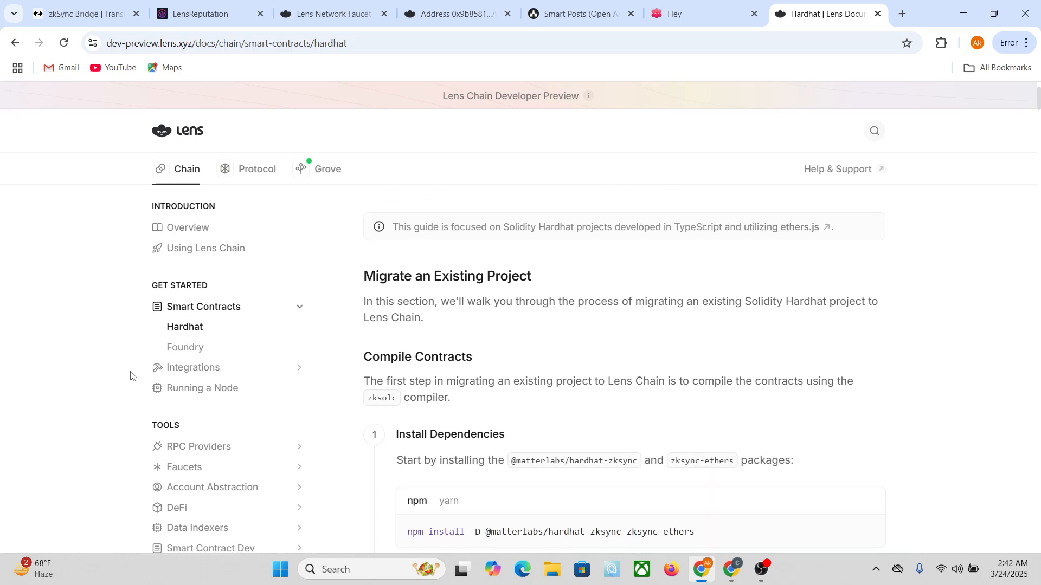
left_click(199, 386)
scroll(542, 342, "down", 8)
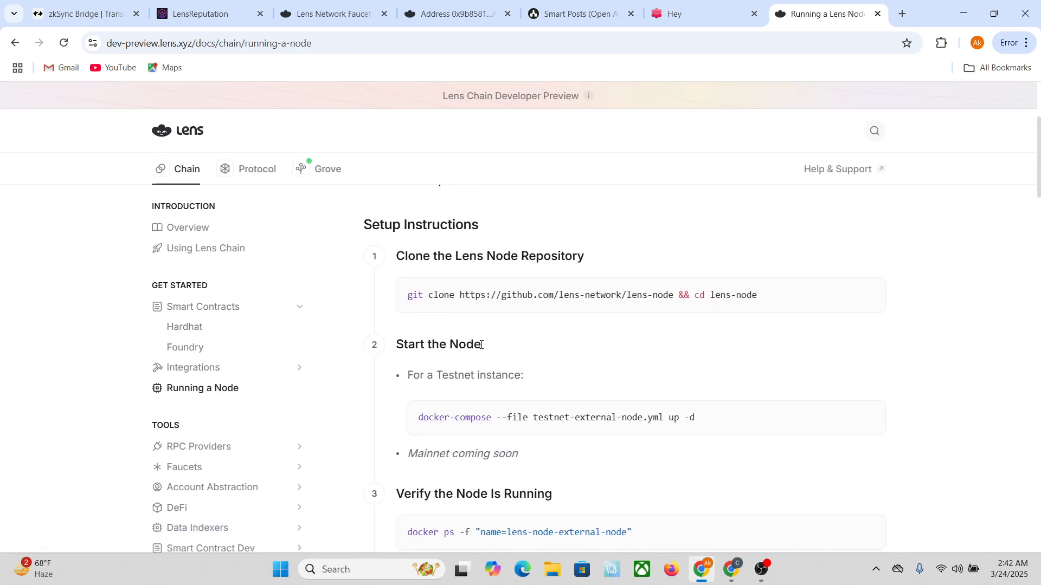
scroll(506, 336, "up", 6)
scroll(505, 336, "up", 3)
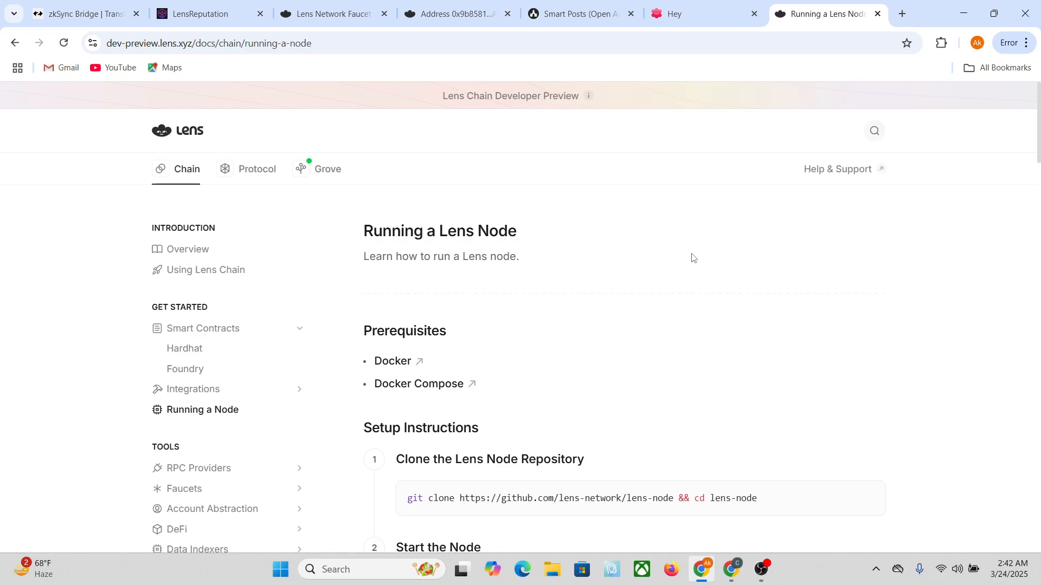
Step: Minimize the browser to refresh the desktop, and switch to OBS Studio
left_click(963, 13)
right_click(422, 168)
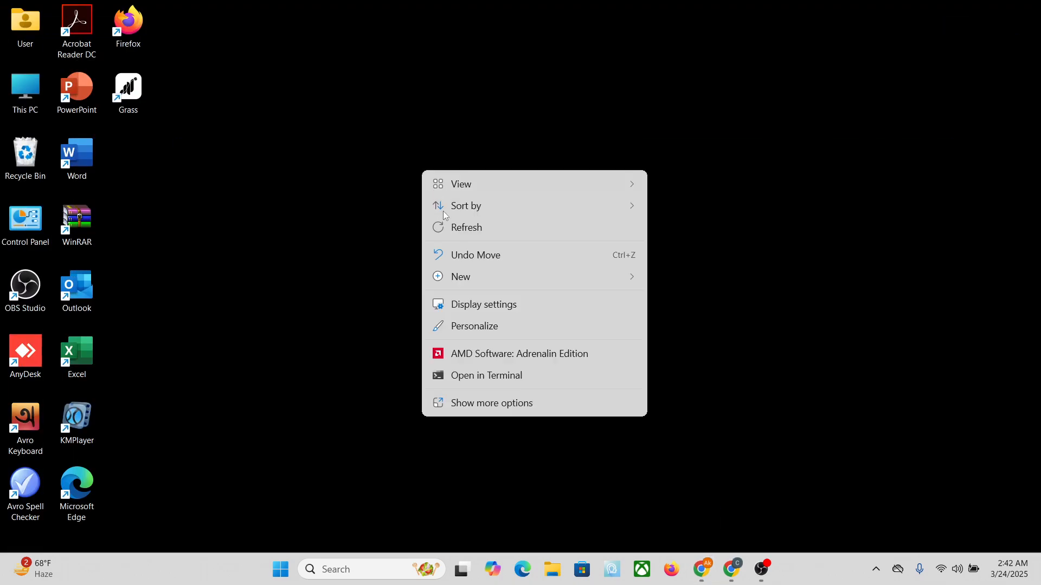
right_click(419, 194)
left_click(471, 253)
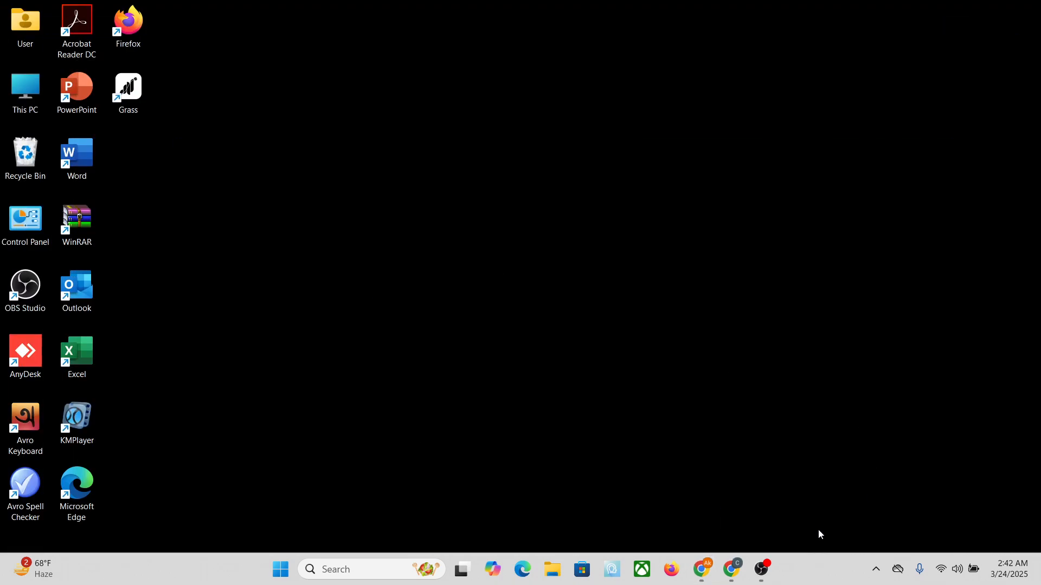
left_click(763, 569)
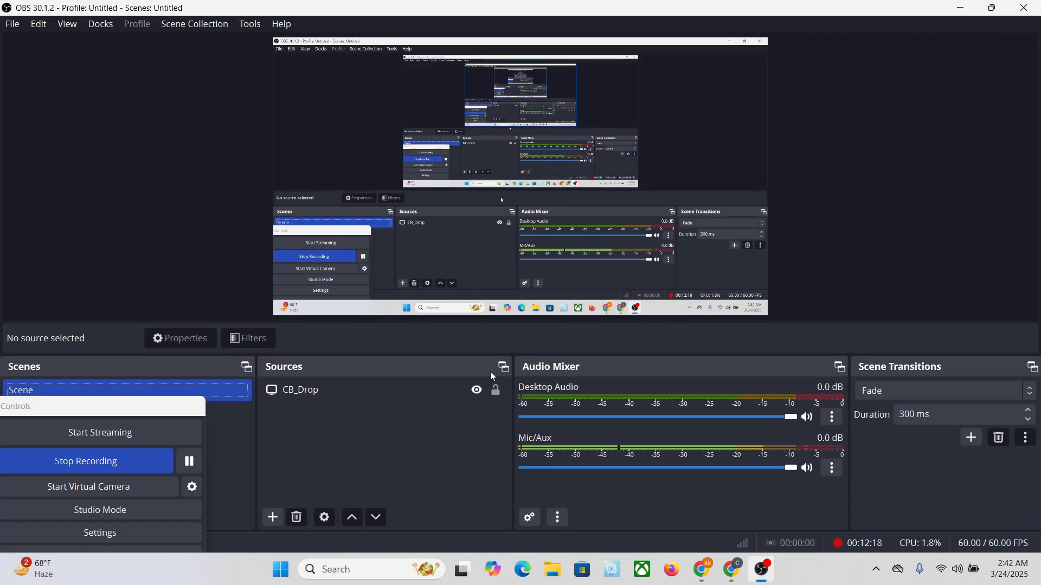